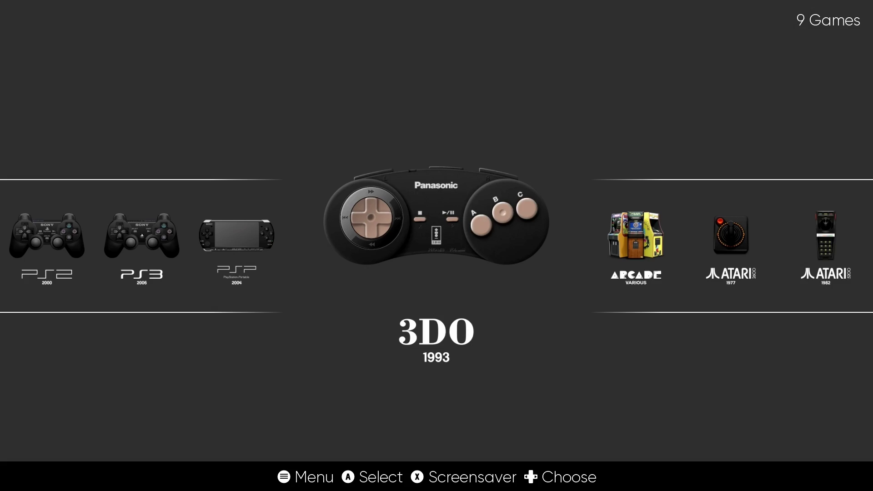
# Open the 3DO list, then step across Arcade and Atari Jaguar to the Atari Lynx list.
pyautogui.press('Return')
pyautogui.press('Down')
pyautogui.press('Down')
pyautogui.press('Down')
pyautogui.press('Down')
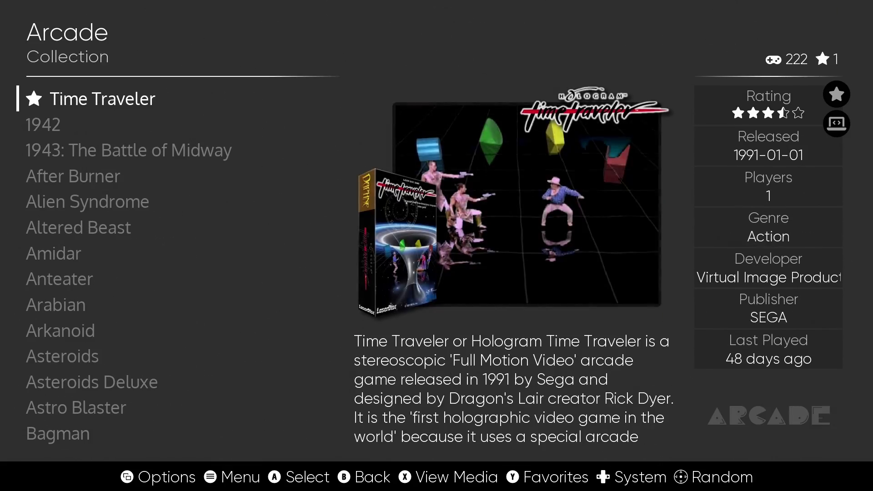
pyautogui.press('Right')
pyautogui.press('Right')
pyautogui.press('Right')
pyautogui.press('Down')
pyautogui.press('Down')
pyautogui.press('Down')
pyautogui.press('Right')
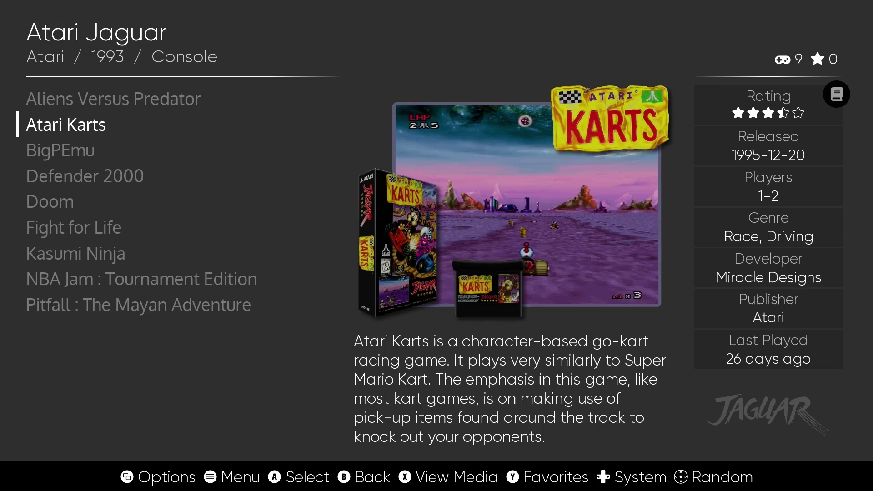
pyautogui.press('Right')
pyautogui.press('Down')
pyautogui.press('Down')
pyautogui.press('Down')
pyautogui.press('Down')
pyautogui.press('Down')
pyautogui.press('Down')
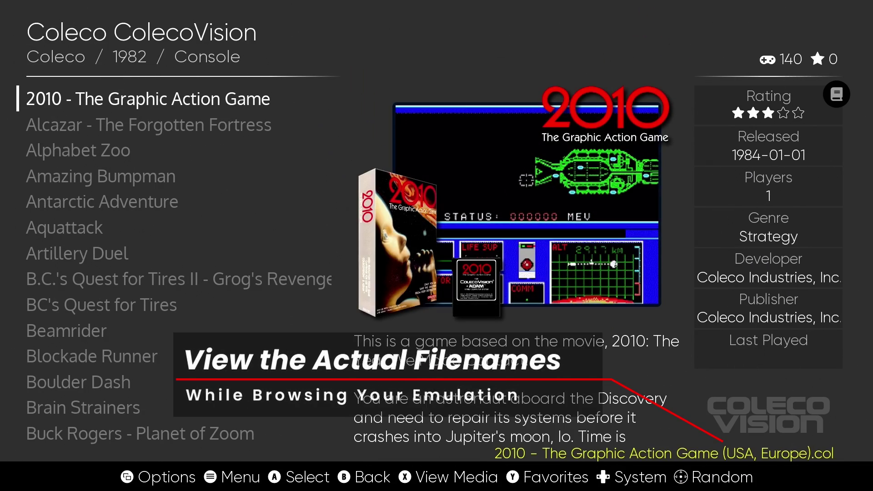
pyautogui.press('Right')
pyautogui.press('Right')
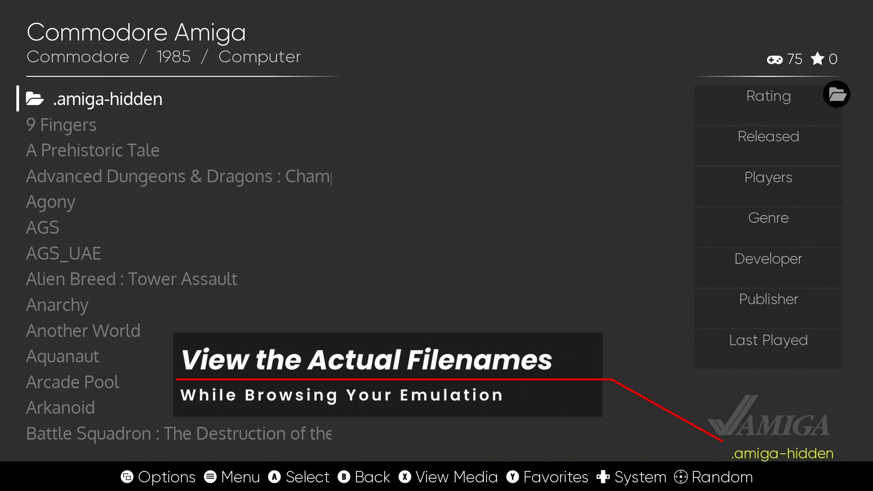
# Step down the Amiga list from AGS through Defender of the Crown to dg_extra and Dragon's Lair, reading each filename.
pyautogui.press('Down')
pyautogui.press('Down')
pyautogui.press('Down')
pyautogui.press('Down')
pyautogui.press('Down')
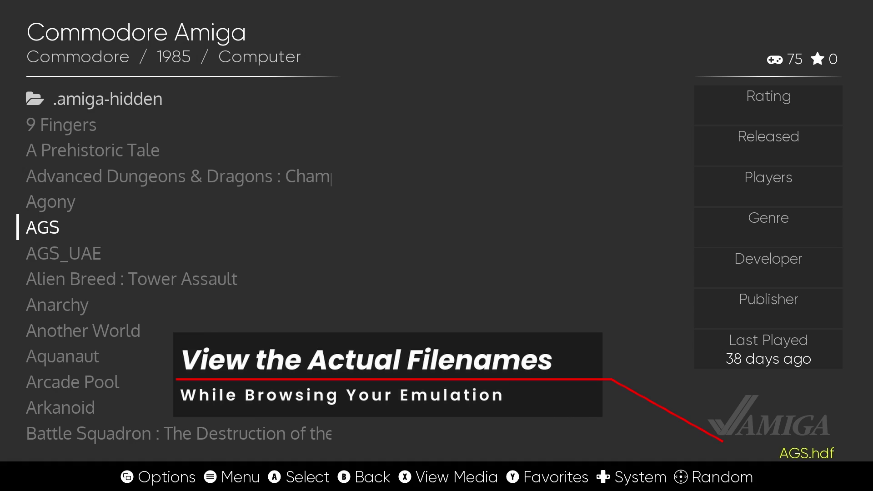
pyautogui.press('Down')
pyautogui.press('Down')
pyautogui.press('Down')
pyautogui.press('Down')
pyautogui.press('Down')
pyautogui.press('Down')
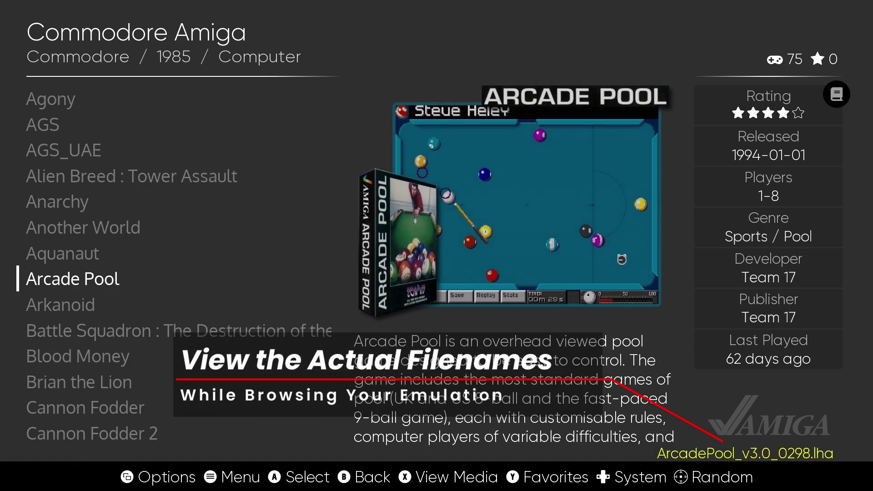
pyautogui.press('Down')
pyautogui.press('Down')
pyautogui.press('Down')
pyautogui.press('Down')
pyautogui.press('Down')
pyautogui.press('Down')
pyautogui.press('Down')
pyautogui.press('Down')
pyautogui.press('Down')
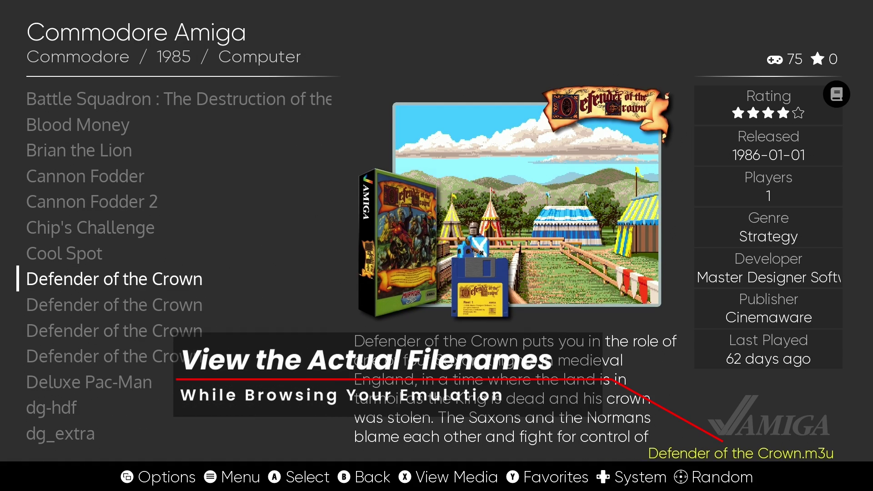
pyautogui.press('Down')
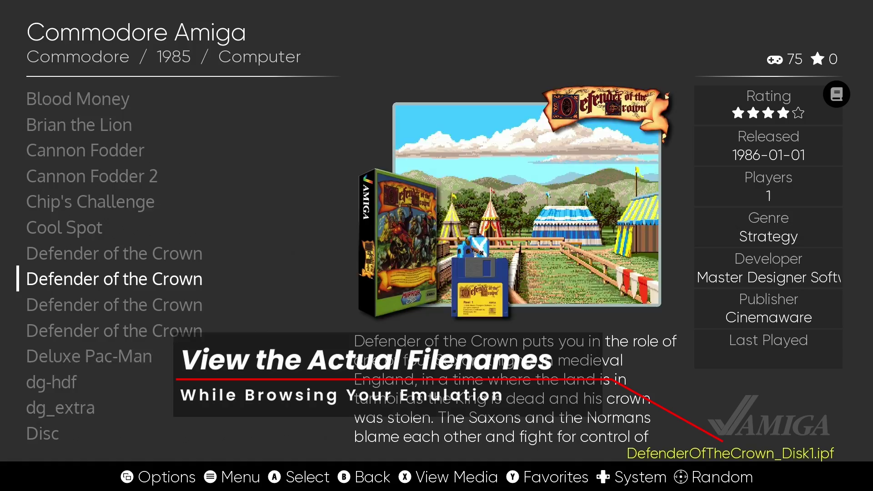
pyautogui.press('Down')
pyautogui.press('Down')
pyautogui.press('Down')
pyautogui.press('Down')
pyautogui.press('Down')
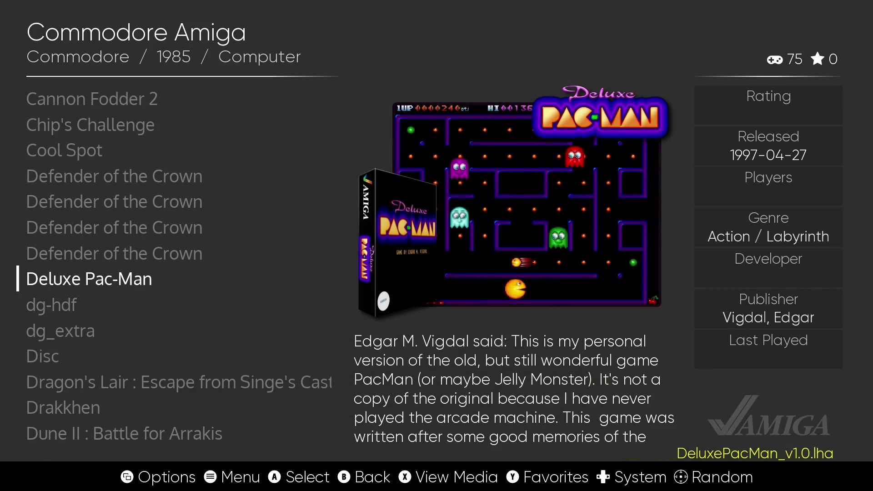
pyautogui.press('Down')
pyautogui.press('Down')
pyautogui.press('Down')
pyautogui.press('Up')
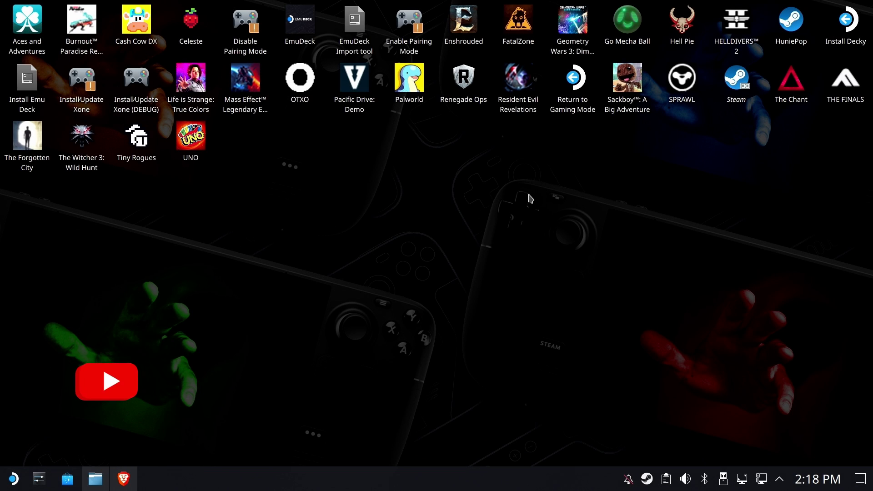
# Download the ES-DE source code zip from GitLab into Downloads.
pyautogui.click(124, 479)
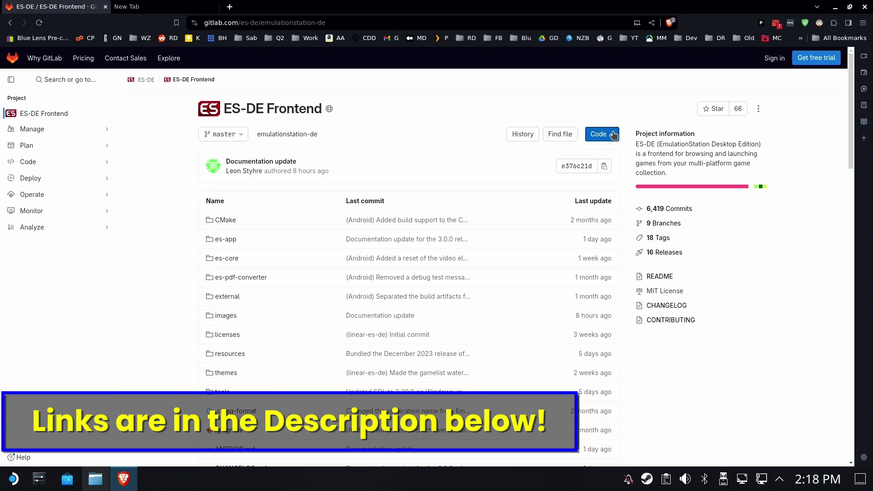
pyautogui.click(613, 135)
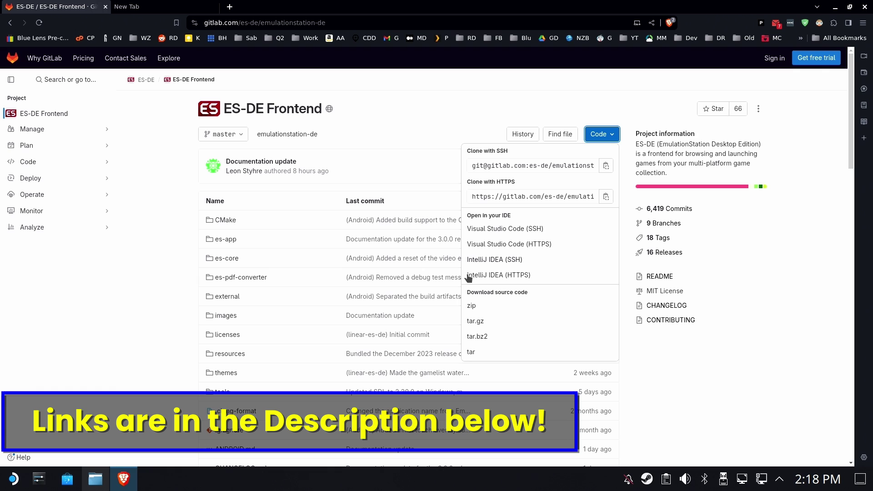
pyautogui.click(471, 306)
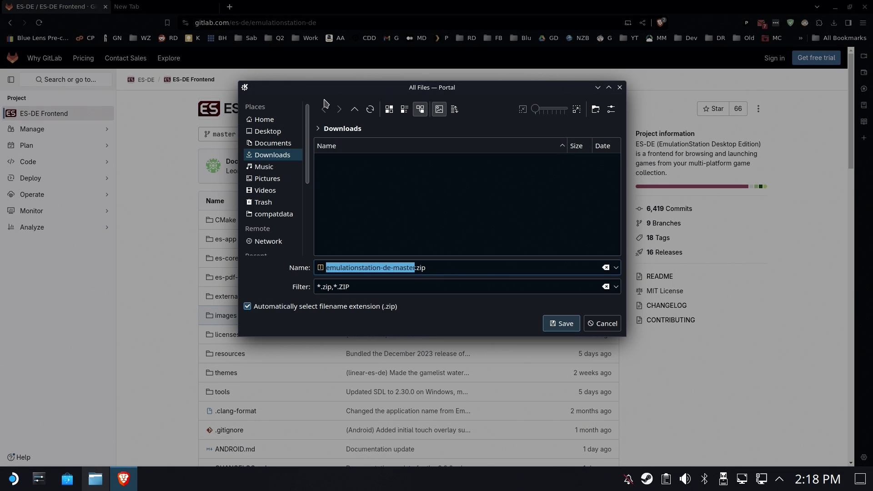
pyautogui.click(560, 324)
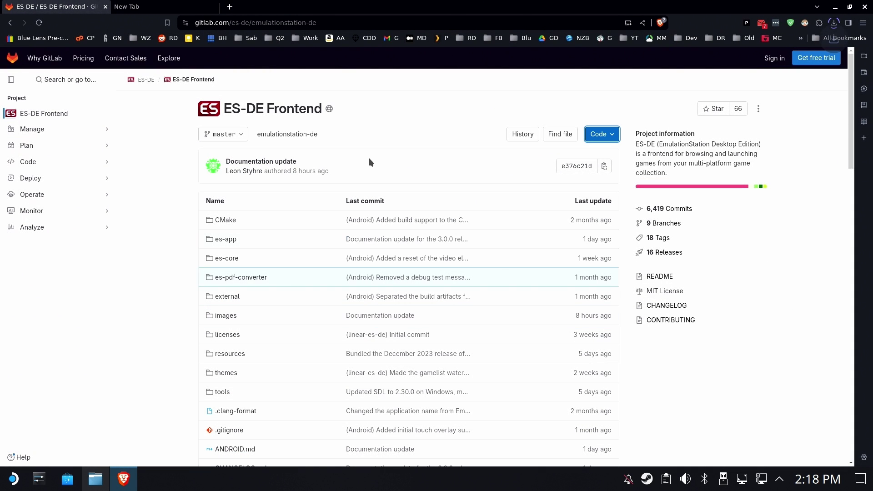
# Download esdelinear.zip from monroeworld.com/steamdeck into Downloads and close Brave with both tabs.
pyautogui.click(136, 6)
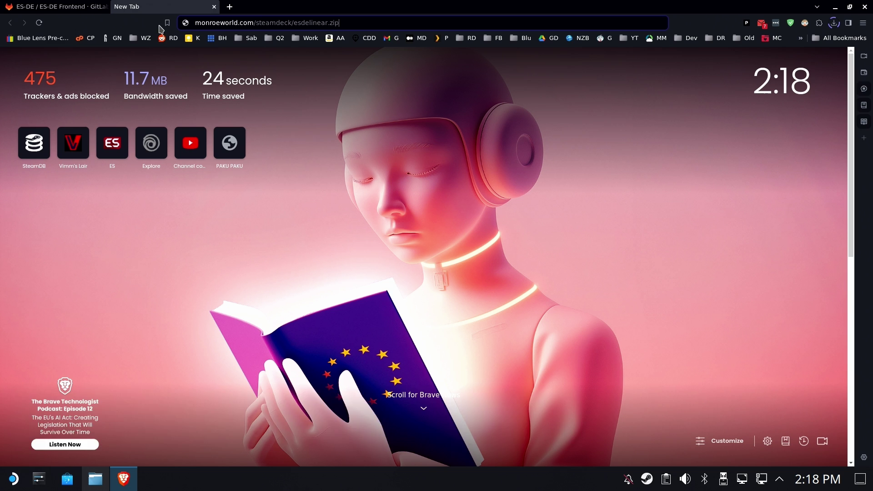
pyautogui.moveTo(416, 21); pyautogui.dragTo(130, 17)
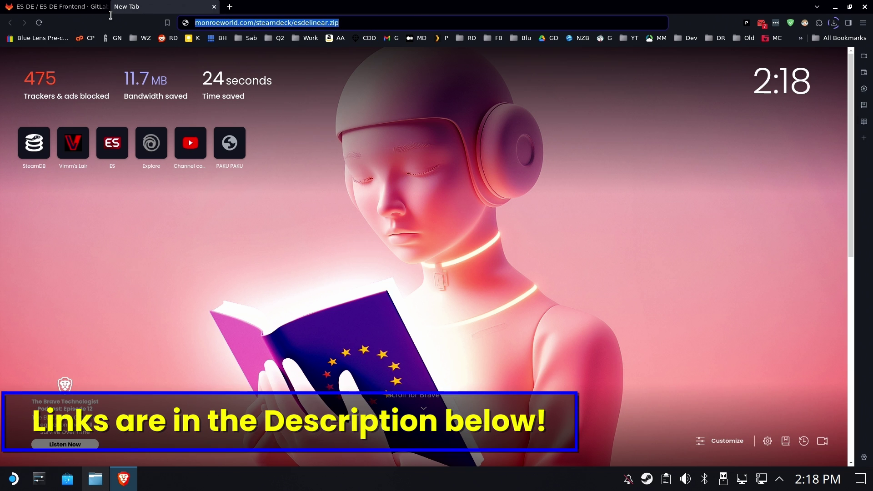
pyautogui.press('Return')
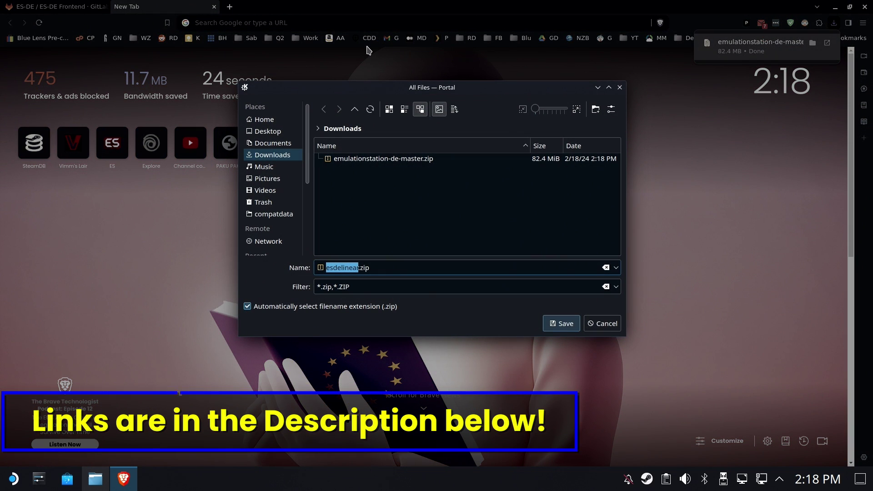
pyautogui.click(564, 326)
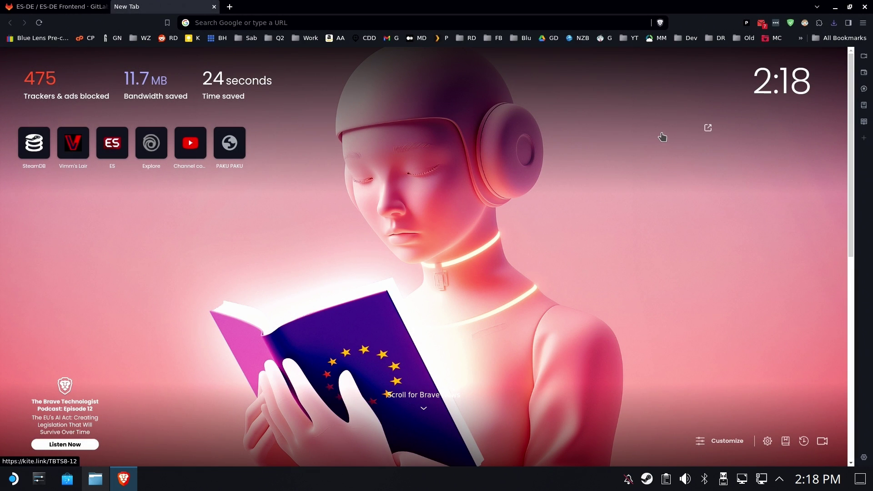
pyautogui.click(865, 8)
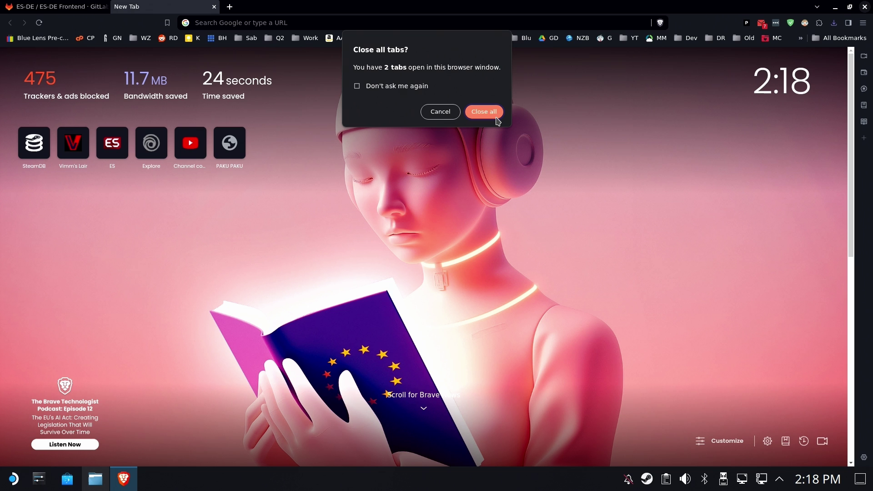
pyautogui.click(496, 119)
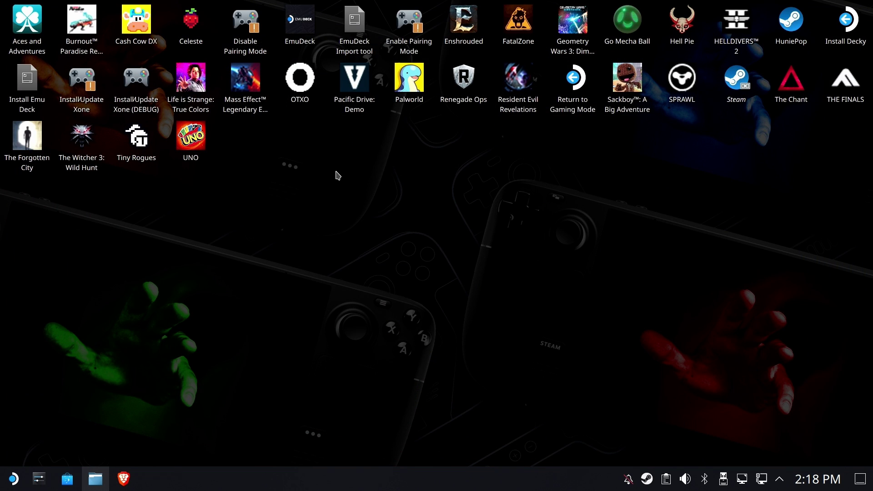
# Extract emulationstation-de-master.zip into its own folder in Downloads.
pyautogui.click(95, 479)
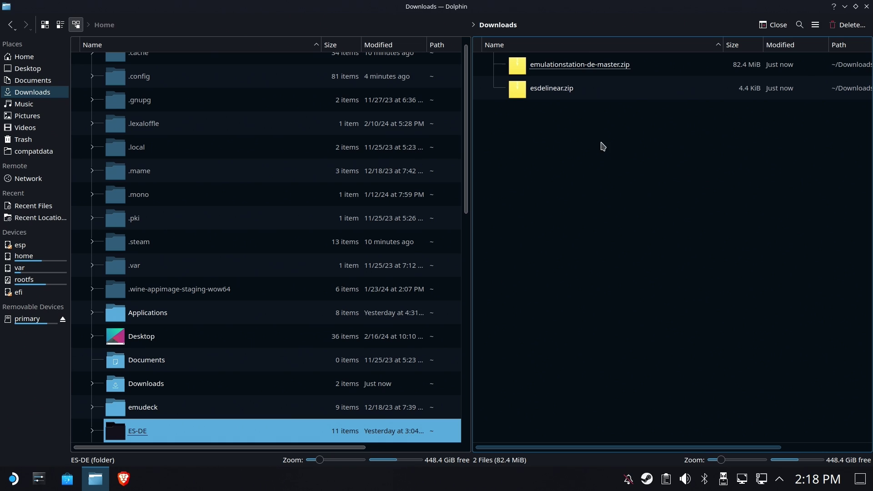
pyautogui.rightClick(572, 67)
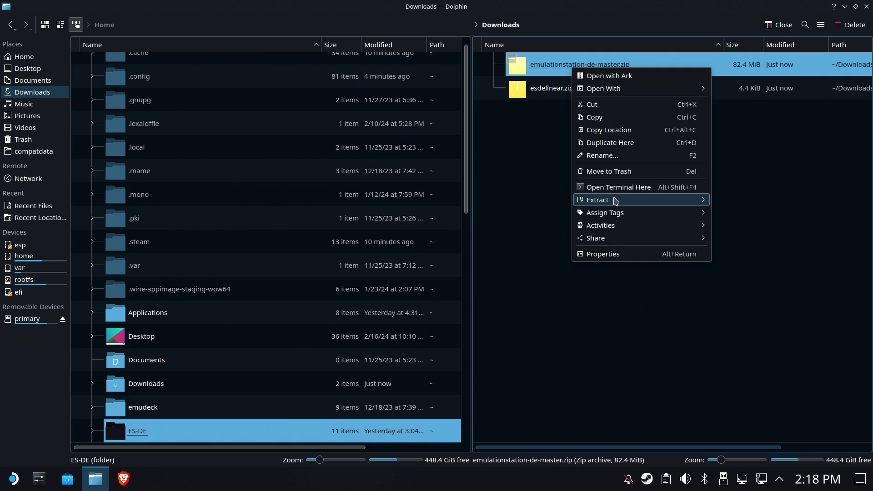
pyautogui.moveTo(669, 201)
pyautogui.click(515, 226)
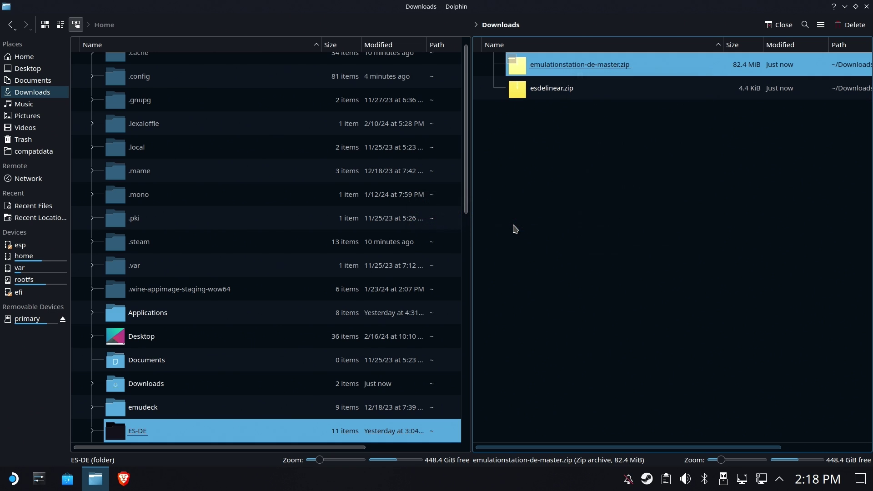
# Extract esdelinear.zip into its own folder and clear the selection.
pyautogui.click(555, 109)
pyautogui.rightClick(556, 109)
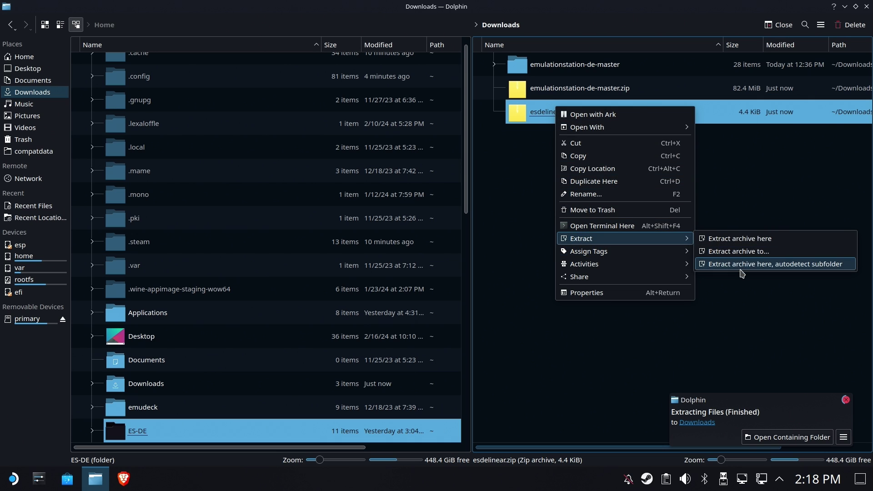
pyautogui.click(742, 265)
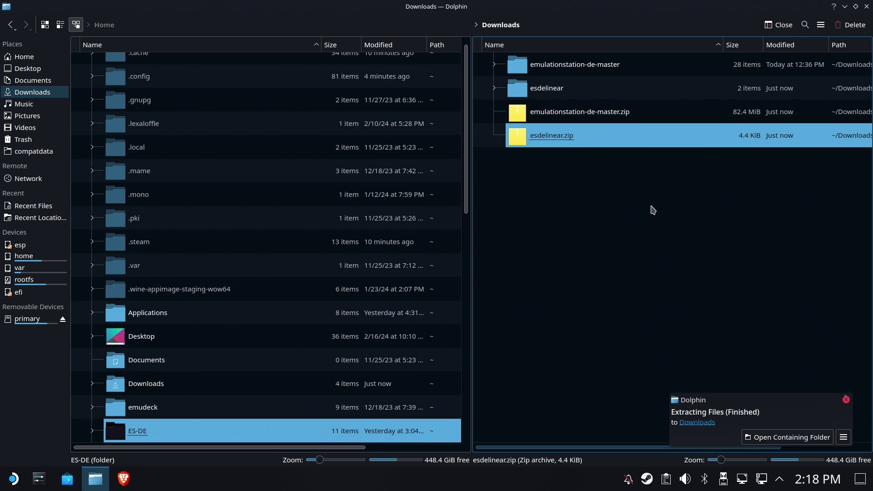
pyautogui.click(653, 210)
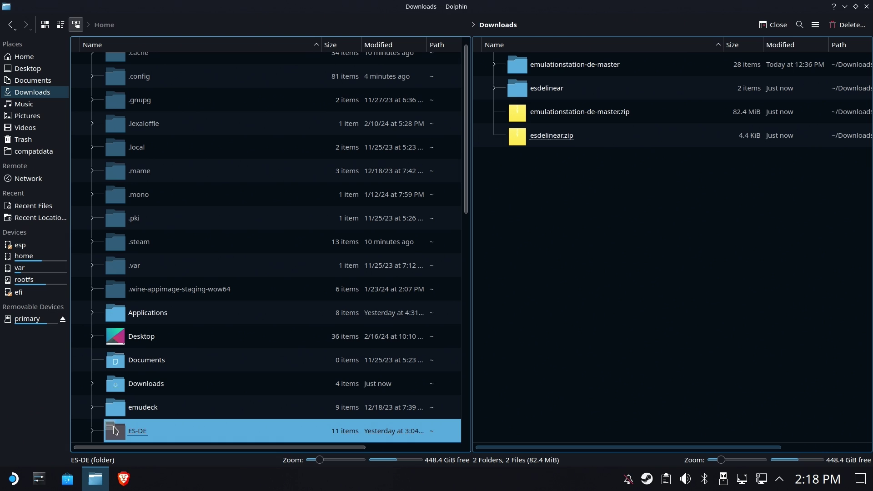
# Copy linear-es-de from the extracted source's themes folder into ES-DE/themes.
pyautogui.doubleClick(128, 437)
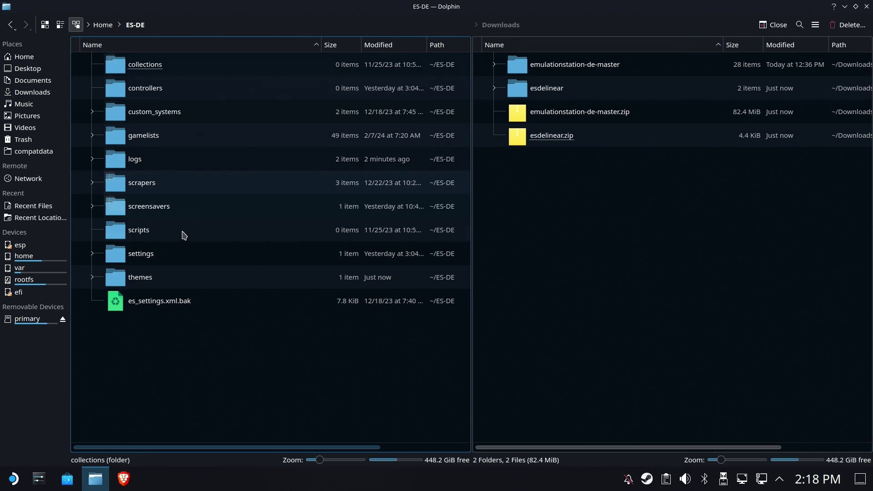
pyautogui.doubleClick(119, 282)
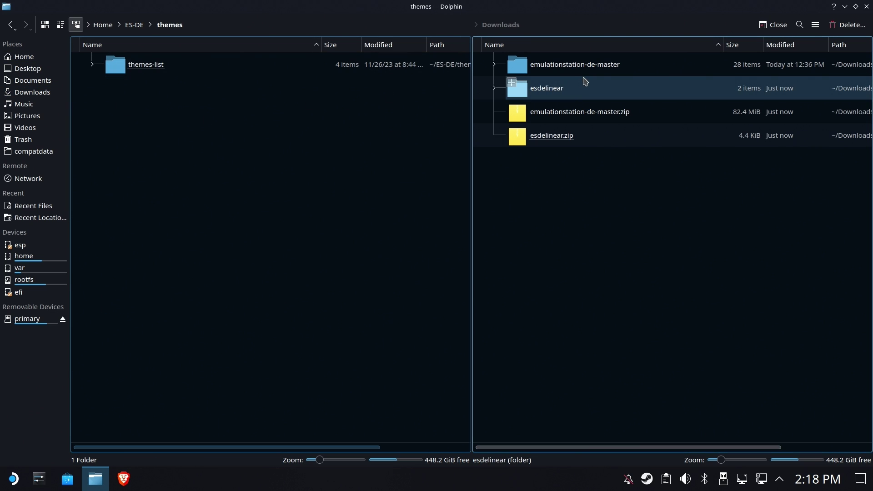
pyautogui.doubleClick(594, 65)
pyautogui.doubleClick(543, 253)
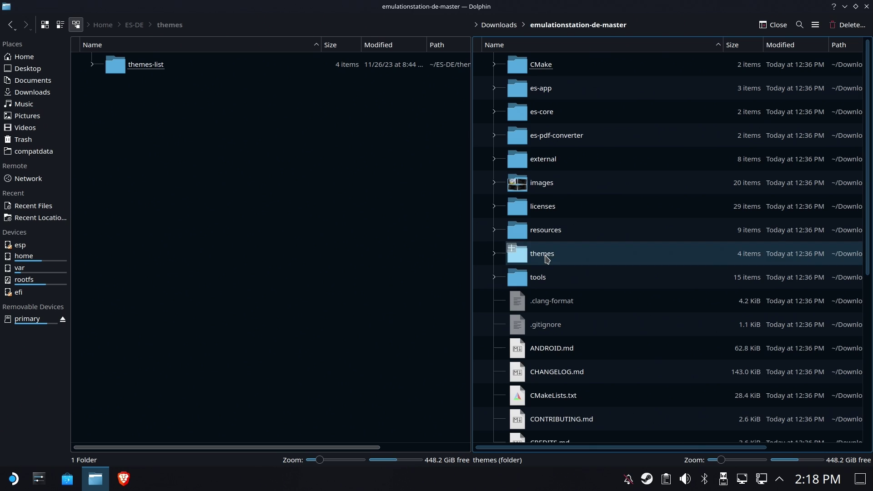
pyautogui.click(562, 66)
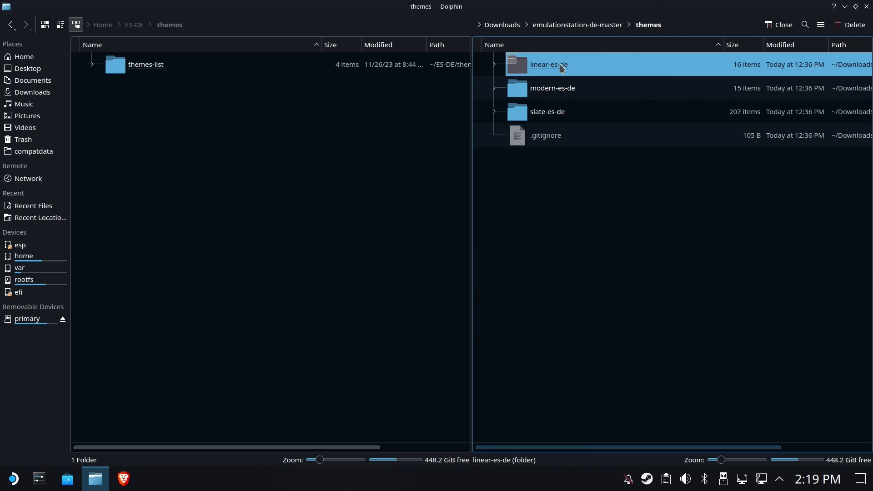
pyautogui.moveTo(517, 91); pyautogui.dragTo(254, 155)
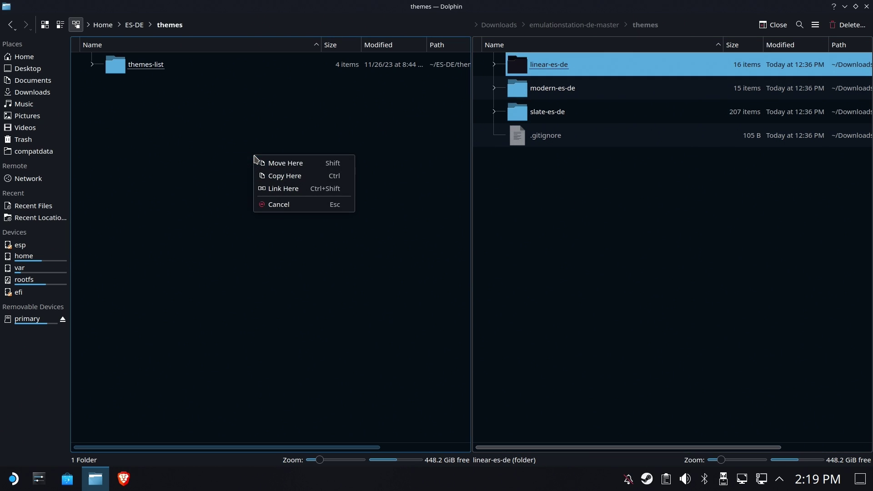
pyautogui.click(289, 176)
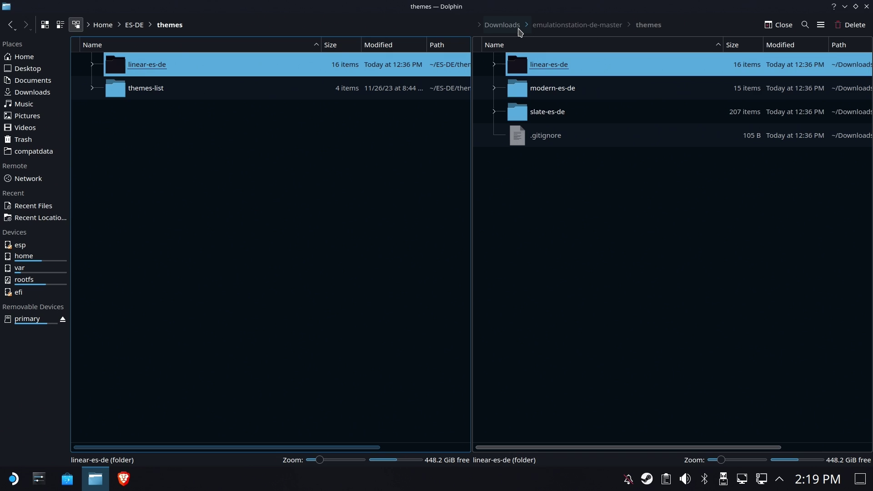
# Open the copied linear-es-de folder on the left and select esdelinear in Downloads on the right.
pyautogui.click(505, 26)
pyautogui.doubleClick(154, 65)
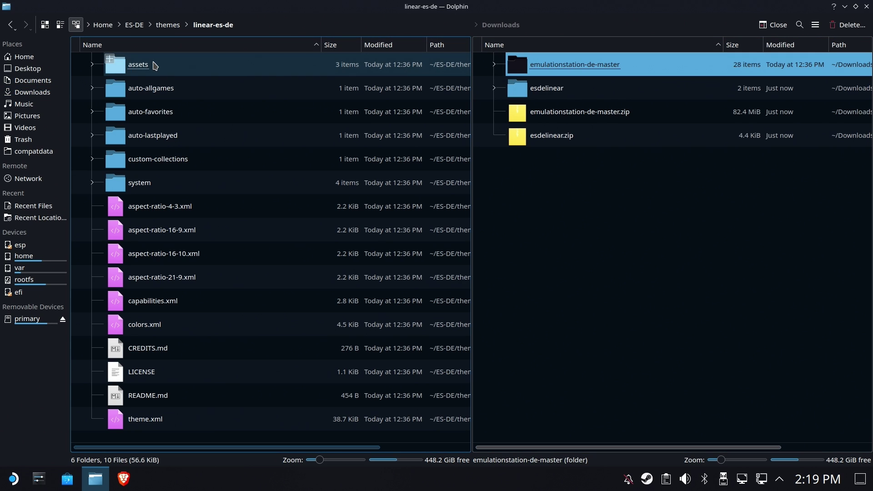
pyautogui.click(558, 160)
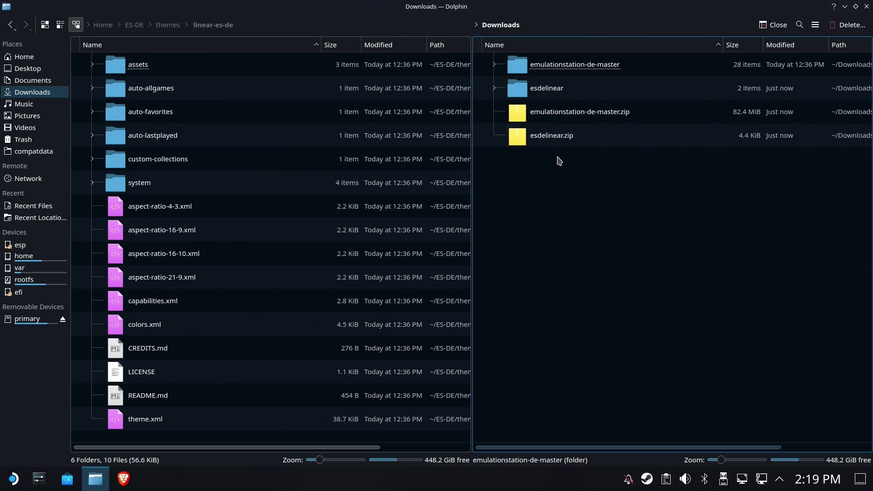
# Copy esdelinear's colors.xml and theme.xml into linear-es-de, overwriting both originals.
pyautogui.doubleClick(547, 88)
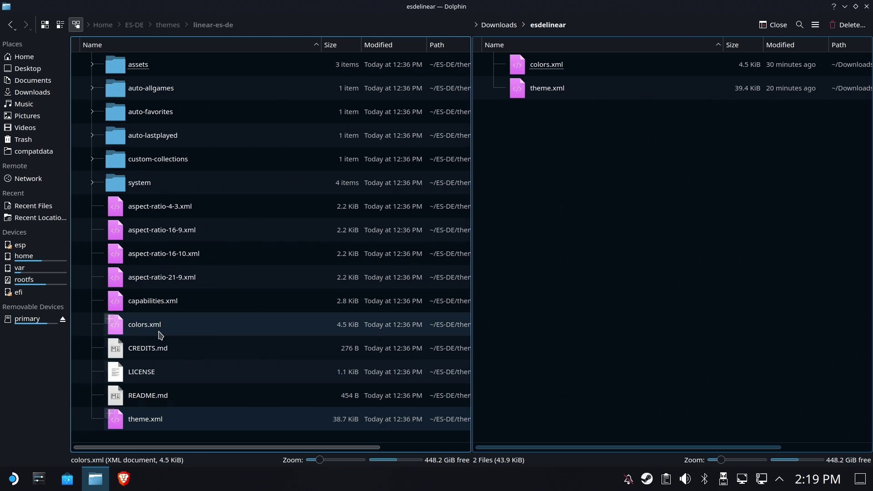
pyautogui.moveTo(580, 172); pyautogui.dragTo(547, 69)
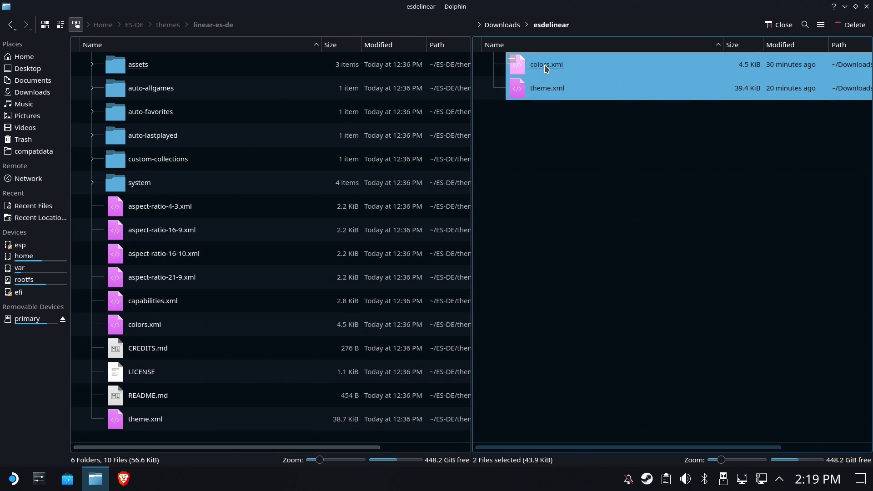
pyautogui.moveTo(228, 266); pyautogui.dragTo(228, 264)
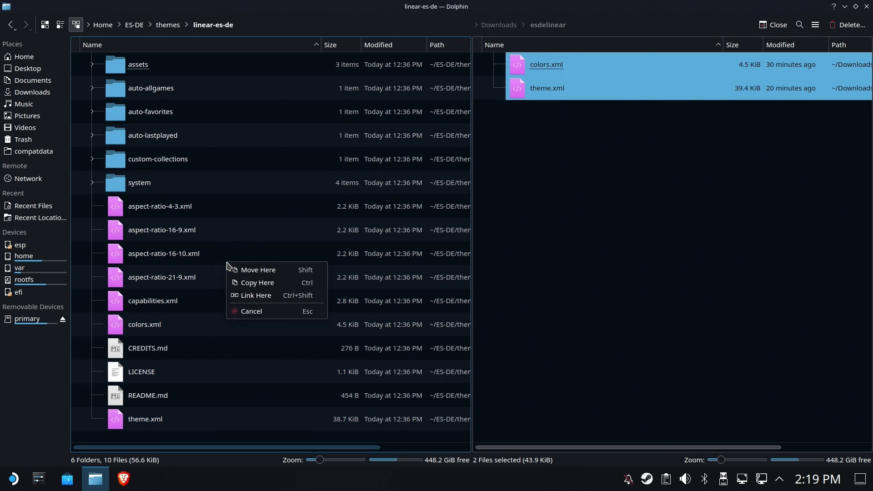
pyautogui.click(254, 283)
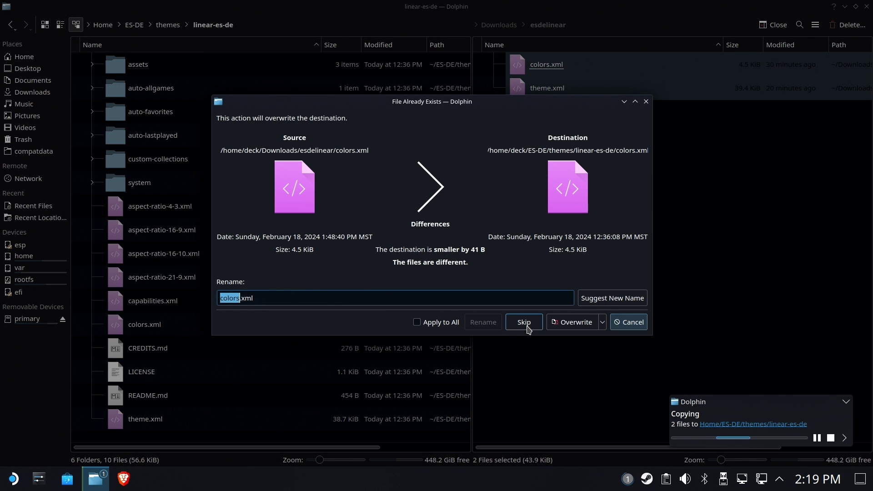
pyautogui.click(572, 323)
pyautogui.click(572, 323)
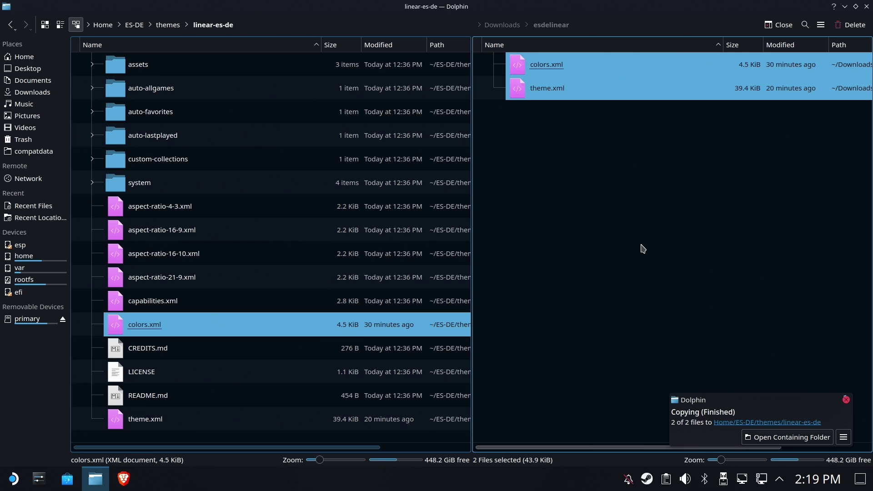
pyautogui.click(643, 249)
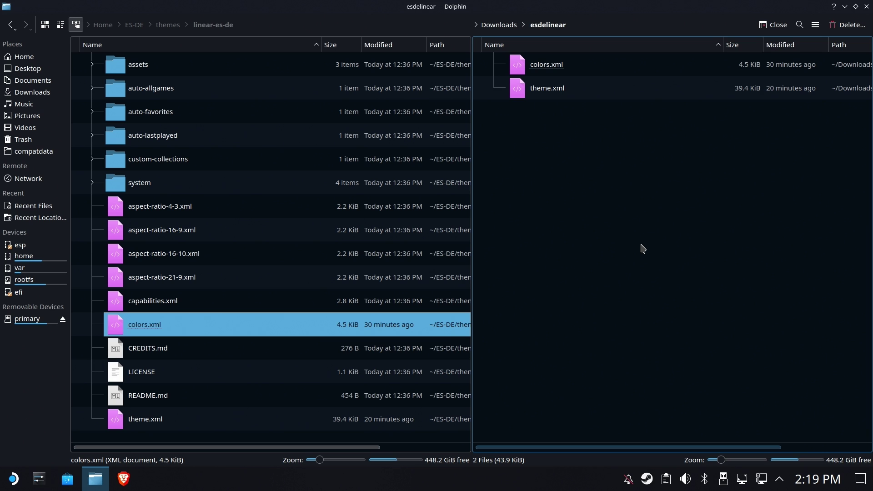
# Close Dolphin and launch EmulationStation DE from the Steam tray menu.
pyautogui.click(868, 7)
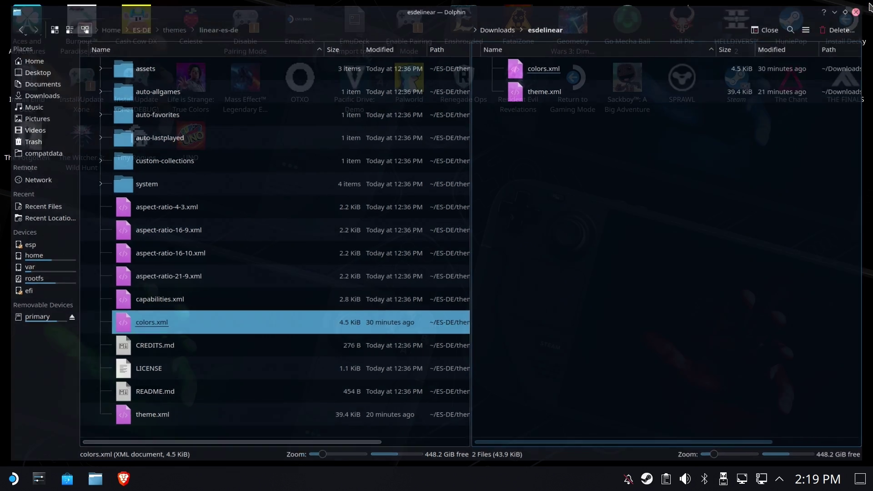
pyautogui.rightClick(648, 483)
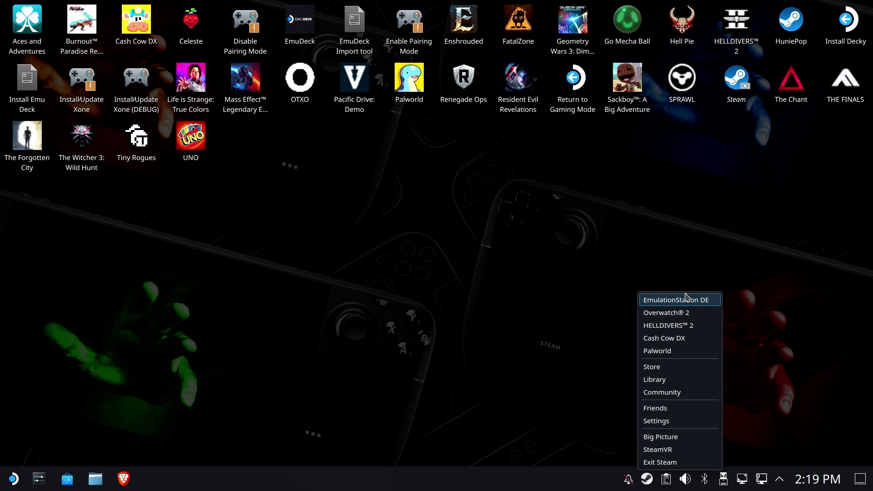
pyautogui.click(688, 301)
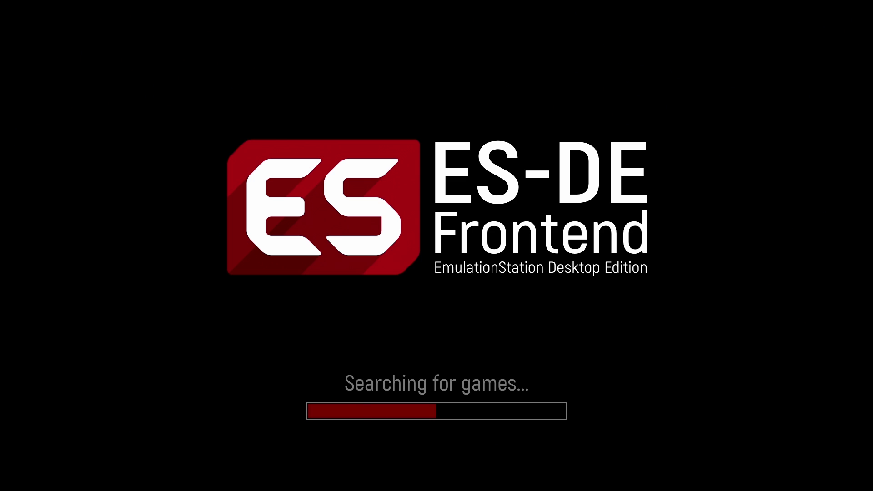
# Browse the 3DO and Amiga lists, checking the yellow filename under each game down to Dragon's Lair.
pyautogui.press('Return')
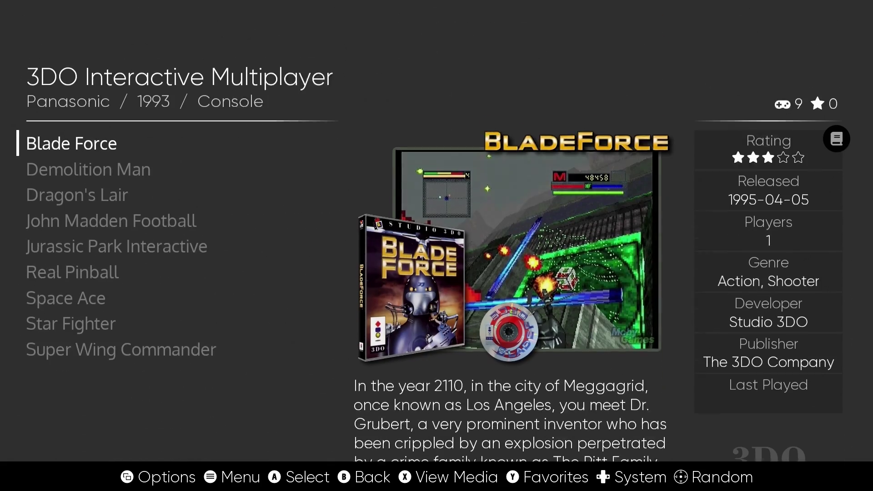
pyautogui.press('Down')
pyautogui.press('Down')
pyautogui.press('Down')
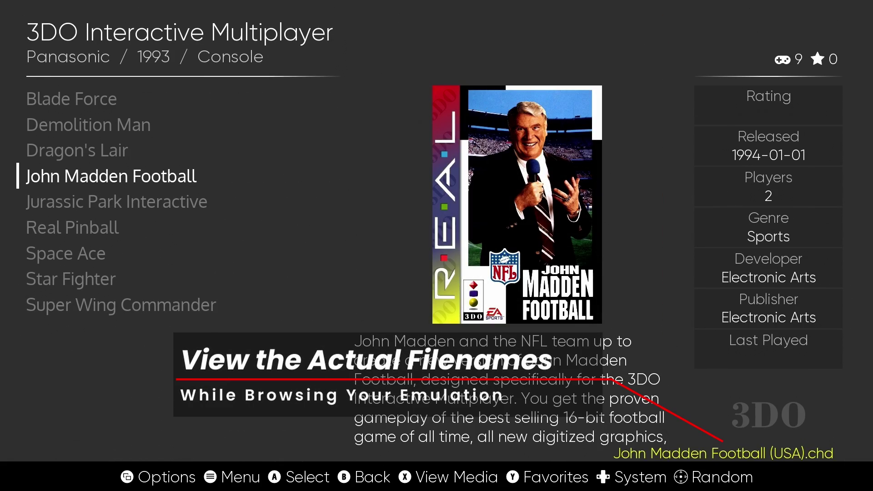
pyautogui.press('Right')
pyautogui.press('Right')
pyautogui.press('Right')
pyautogui.press('Right')
pyautogui.press('Right')
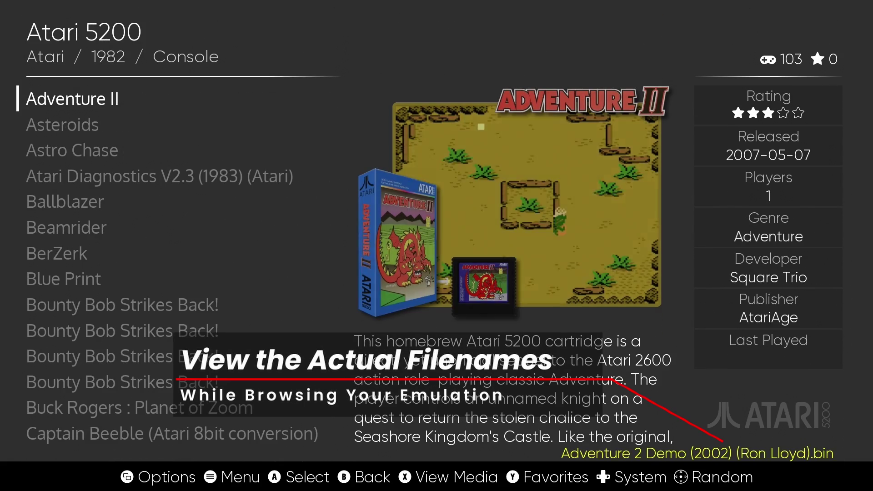
pyautogui.press('Right')
pyautogui.press('Right')
pyautogui.press('Right')
pyautogui.press('Right')
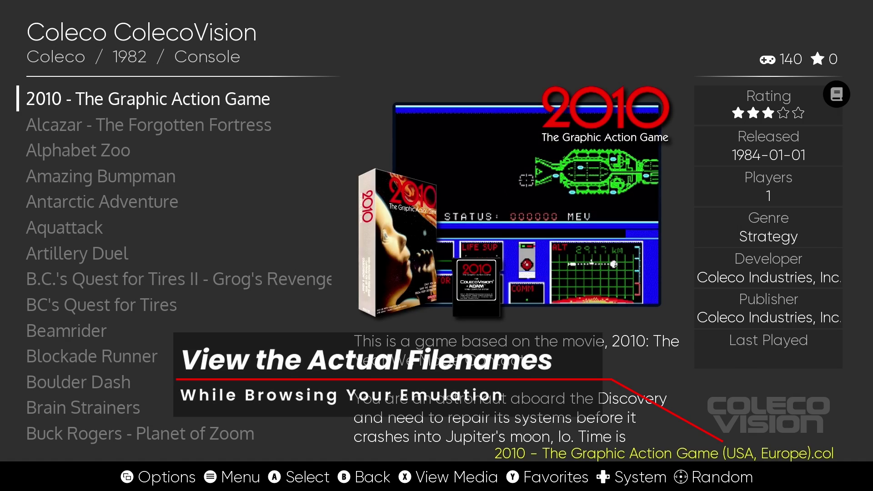
pyautogui.press('Down')
pyautogui.press('Down')
pyautogui.press('Down')
pyautogui.press('Down')
pyautogui.press('Down')
pyautogui.press('Down')
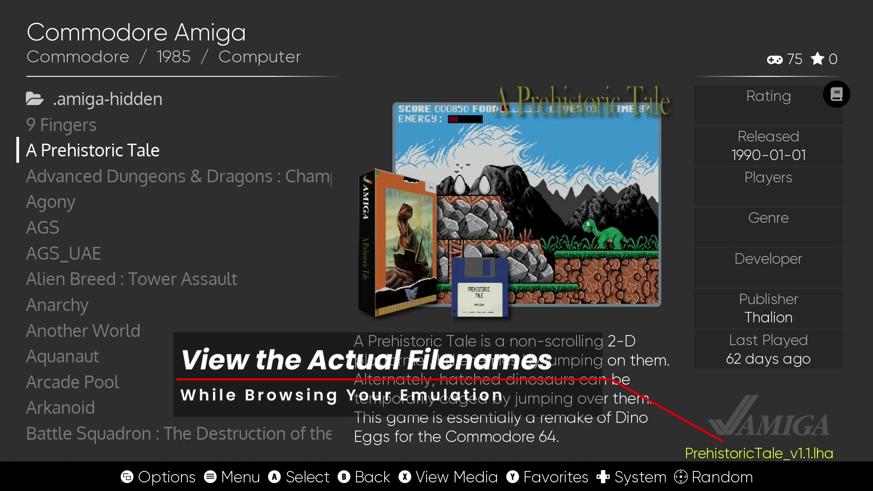
pyautogui.press('Down')
pyautogui.press('Down')
pyautogui.press('Down')
pyautogui.press('Down')
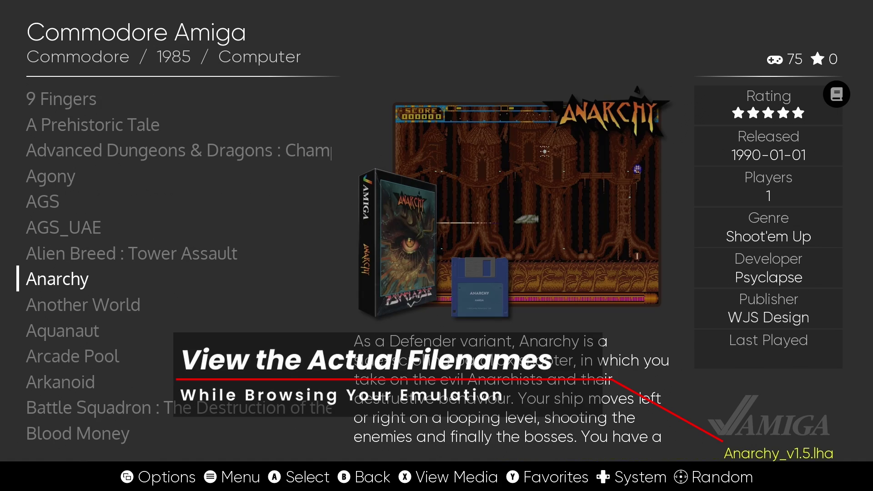
pyautogui.press('Down')
pyautogui.press('Down')
pyautogui.press('Down')
pyautogui.press('Down')
pyautogui.press('Down')
pyautogui.press('Down')
pyautogui.press('Down')
pyautogui.press('Down')
pyautogui.press('Down')
pyautogui.press('Down')
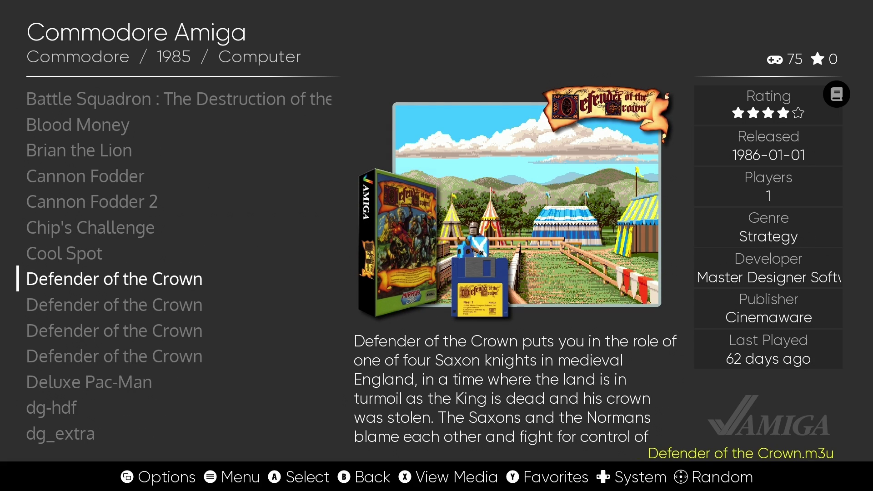
pyautogui.press('Down')
pyautogui.press('Down')
pyautogui.press('Down')
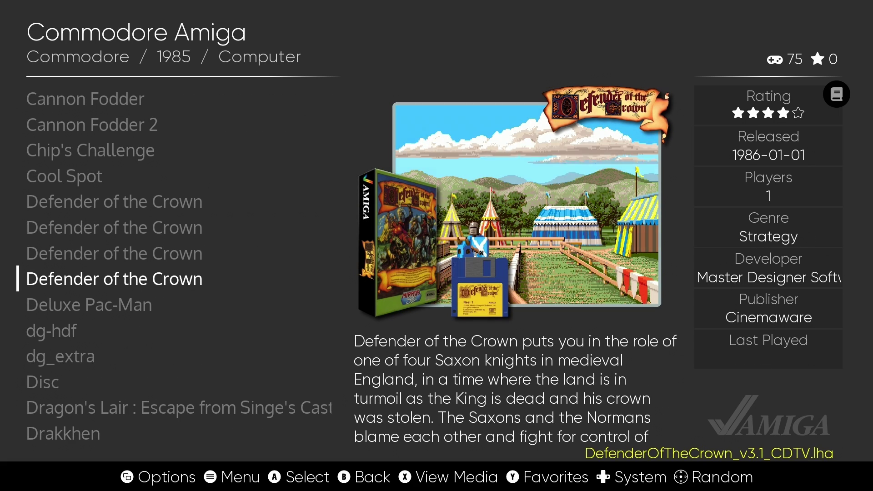
pyautogui.press('Down')
pyautogui.press('Down')
pyautogui.press('Down')
pyautogui.press('Down')
pyautogui.press('Down')
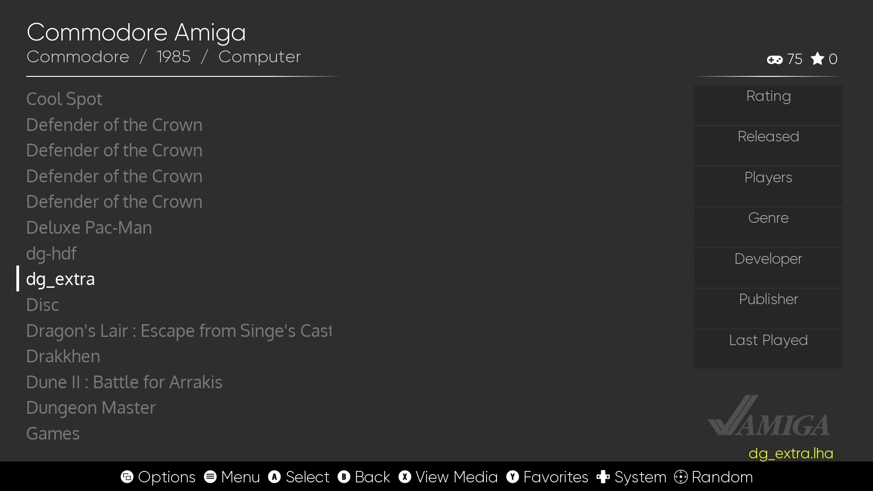
pyautogui.press('Down')
pyautogui.press('Up')
pyautogui.press('Up')
pyautogui.press('Up')
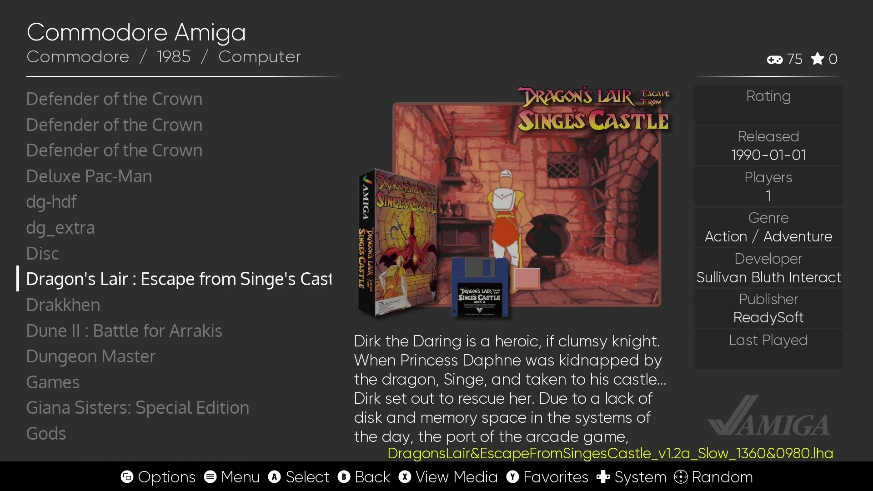
# Return to the system carousel and quit ES-DE from the main menu.
pyautogui.press('BackSpace')
pyautogui.press('Escape')
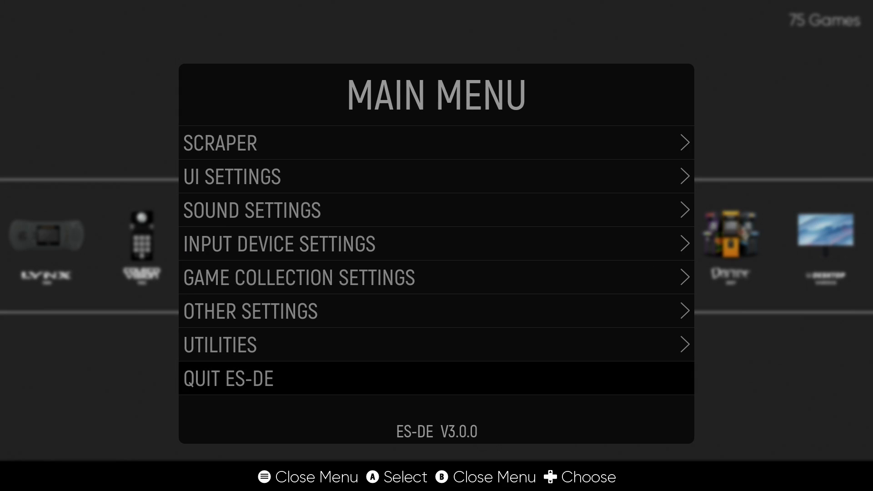
pyautogui.press('Up')
pyautogui.press('Return')
pyautogui.press('Return')
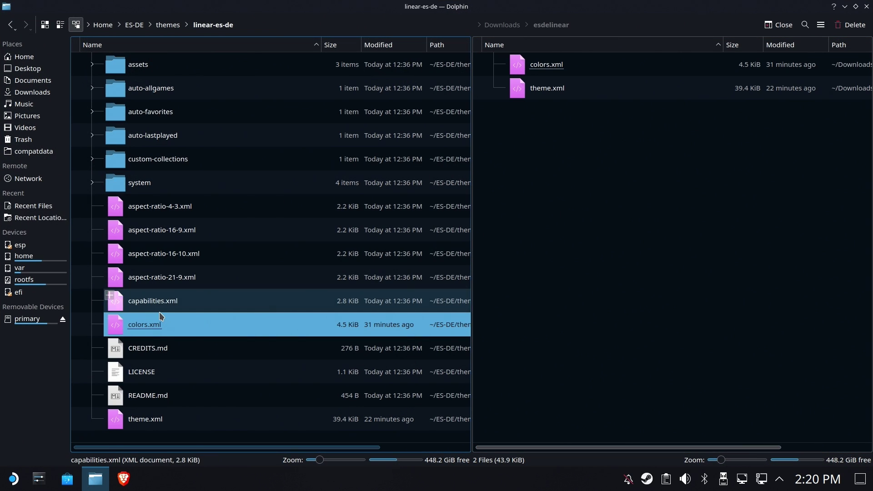
# Open colors.xml in Kate and inspect the dark scheme's filenameColor ffff00 line.
pyautogui.rightClick(162, 325)
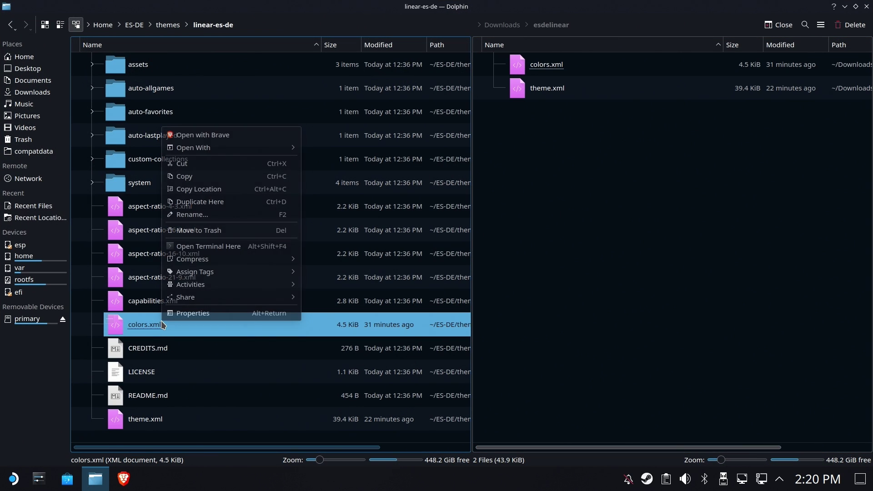
pyautogui.moveTo(230, 148)
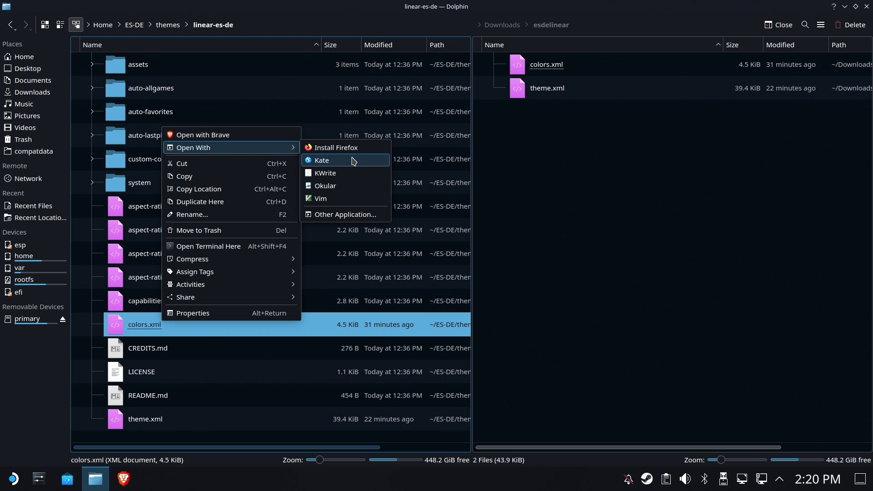
pyautogui.click(354, 161)
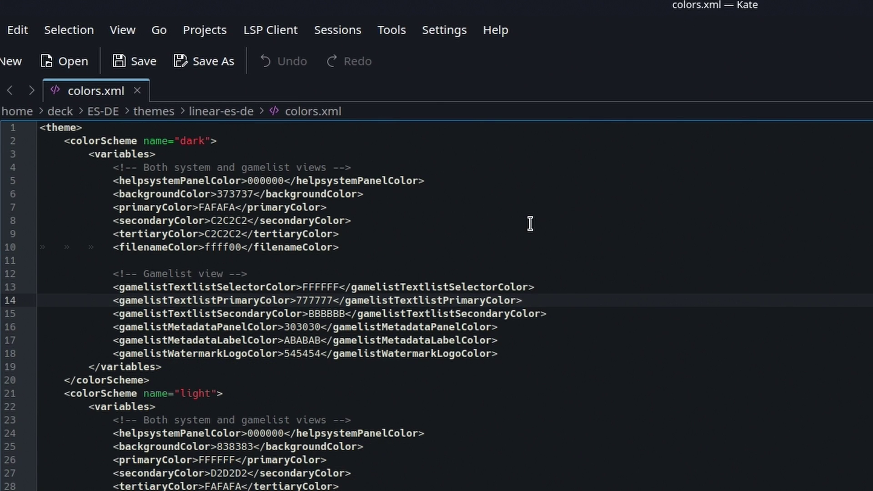
pyautogui.scroll(-3, 527, 218)
pyautogui.scroll(3, 521, 204)
pyautogui.click(287, 254)
pyautogui.moveTo(80, 256); pyautogui.dragTo(63, 241)
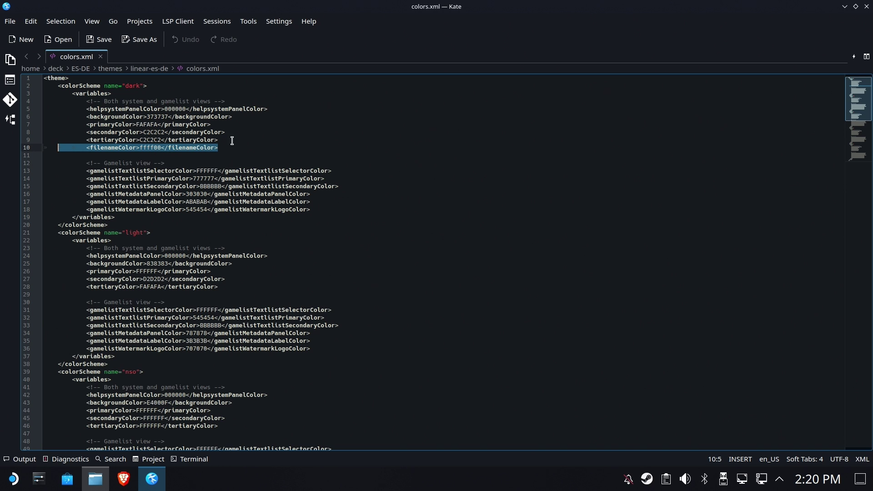
pyautogui.moveTo(230, 148); pyautogui.dragTo(70, 149)
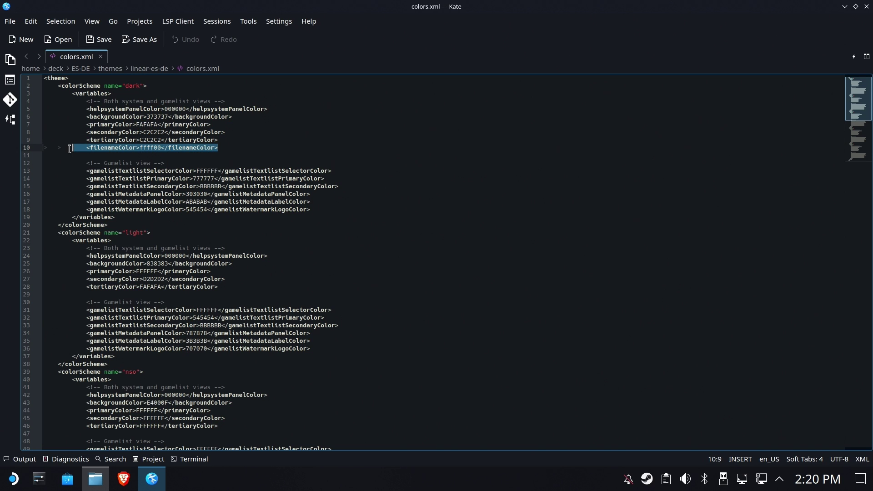
# Review the light, nso, live and psn colour schemes, reselect the filenameColor line, then close Kate.
pyautogui.click(123, 296)
pyautogui.scroll(-3, 123, 297)
pyautogui.scroll(-1, 118, 360)
pyautogui.click(115, 342)
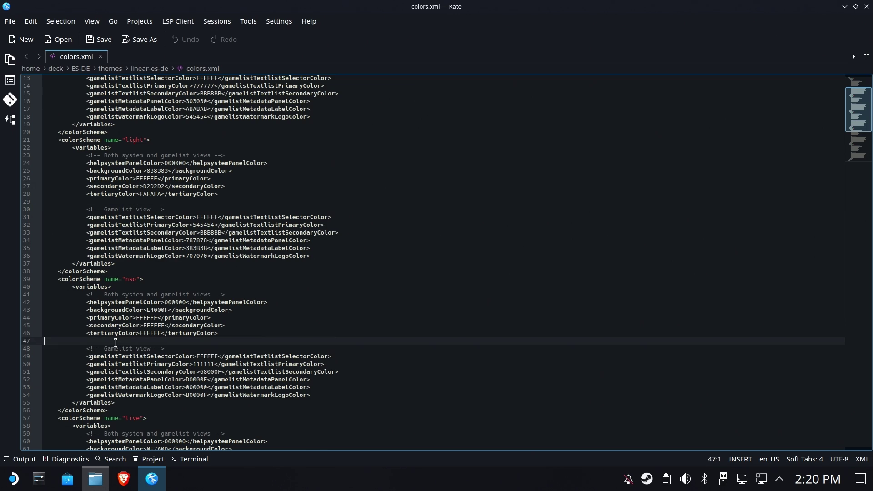
pyautogui.scroll(-6, 165, 298)
pyautogui.scroll(-2, 165, 298)
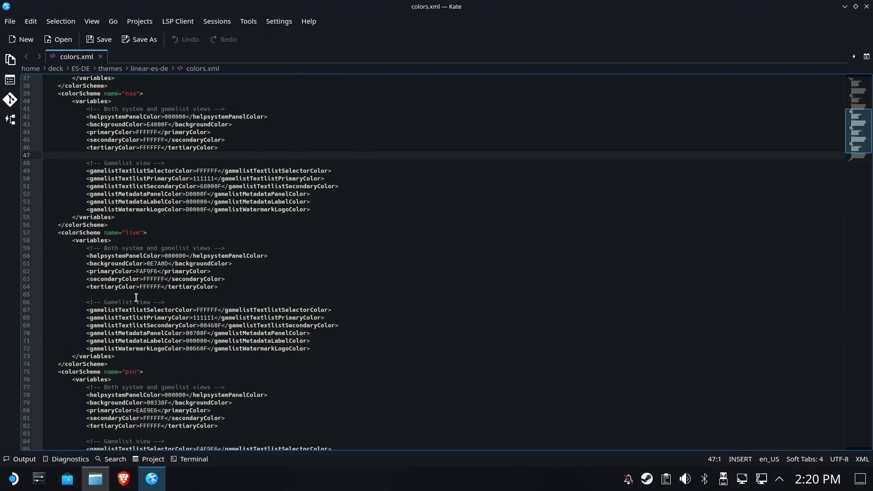
pyautogui.click(136, 298)
pyautogui.scroll(-3, 137, 297)
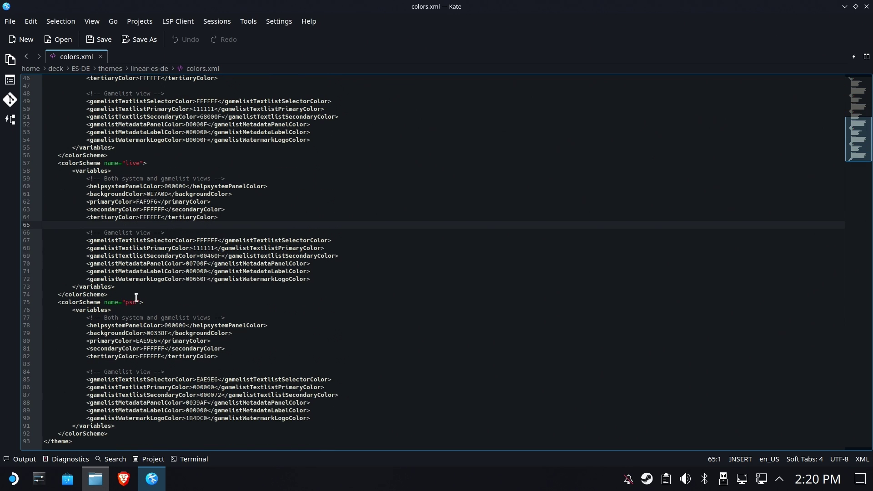
pyautogui.click(123, 371)
pyautogui.scroll(15, 115, 199)
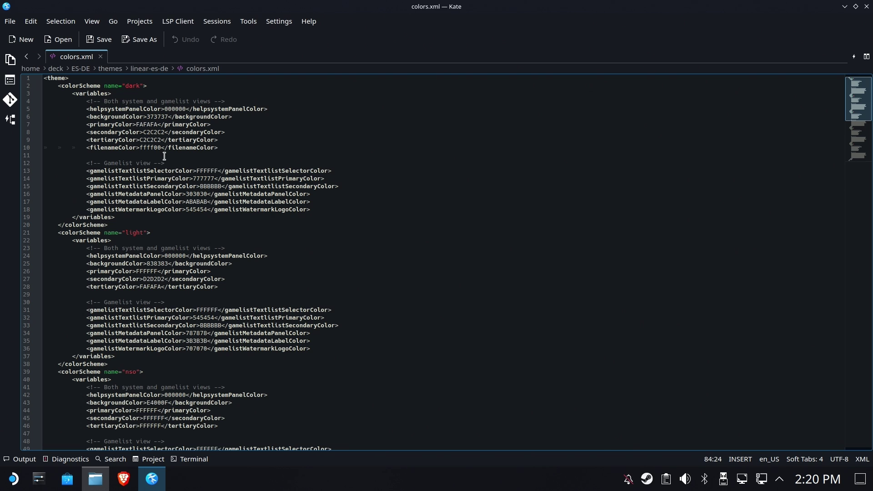
pyautogui.moveTo(236, 147); pyautogui.dragTo(0, 146)
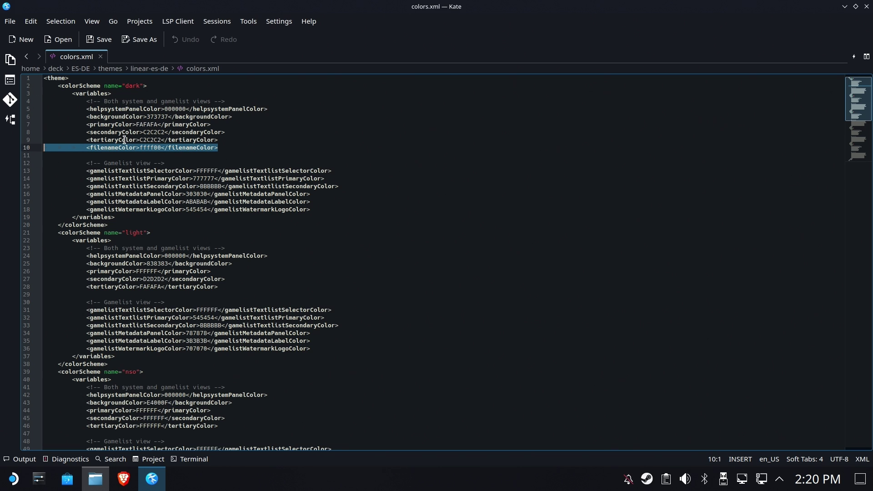
pyautogui.click(867, 7)
pyautogui.click(145, 420)
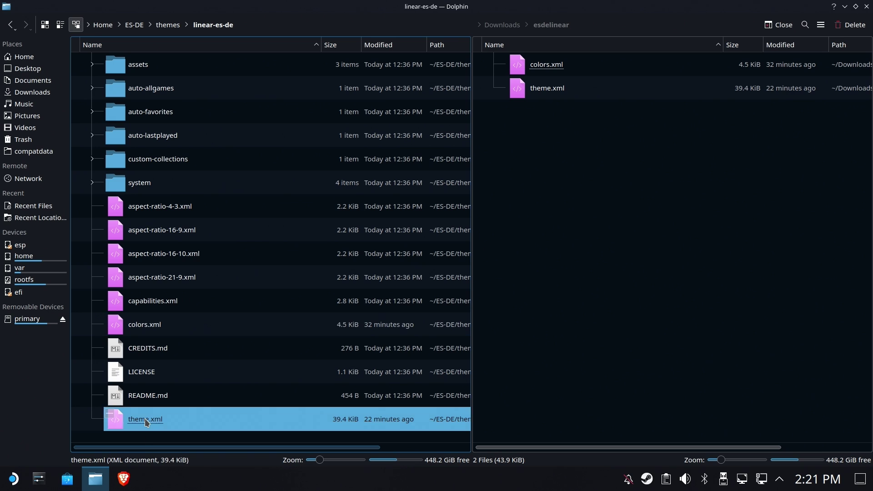
pyautogui.rightClick(146, 422)
pyautogui.moveTo(194, 247)
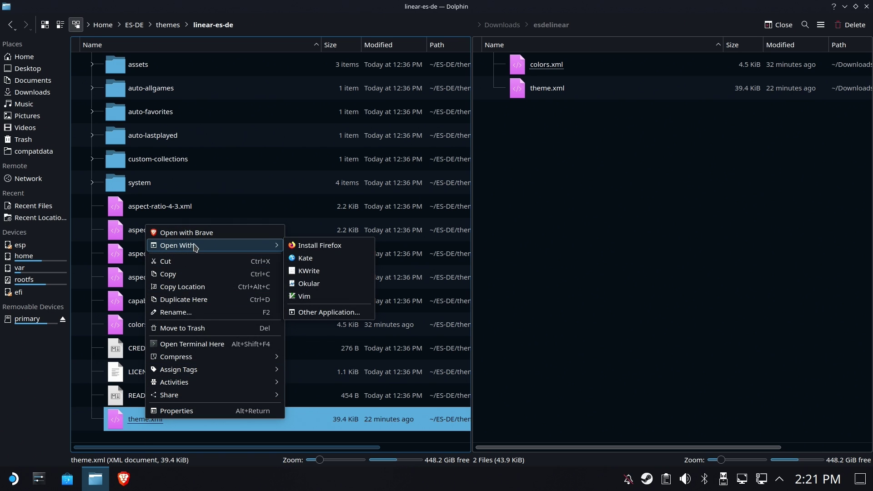
pyautogui.click(338, 258)
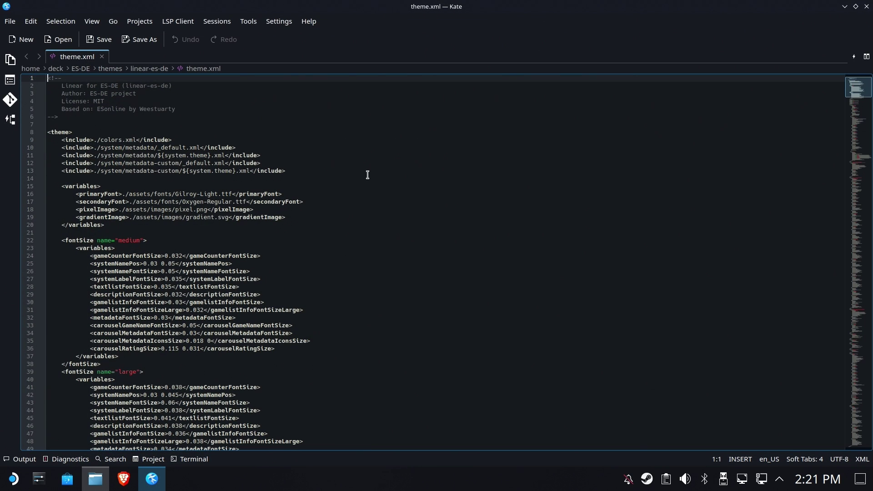
pyautogui.click(366, 184)
pyautogui.hotkey('ctrl', 'f')
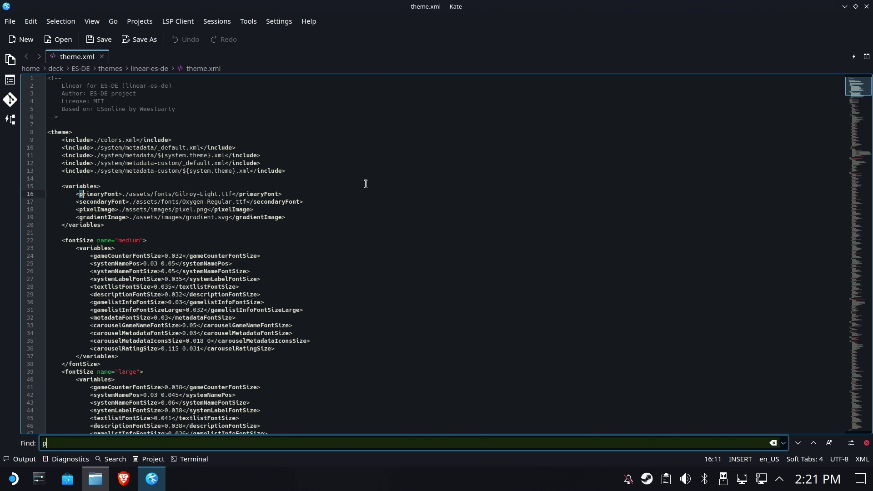
pyautogui.write('pysic')
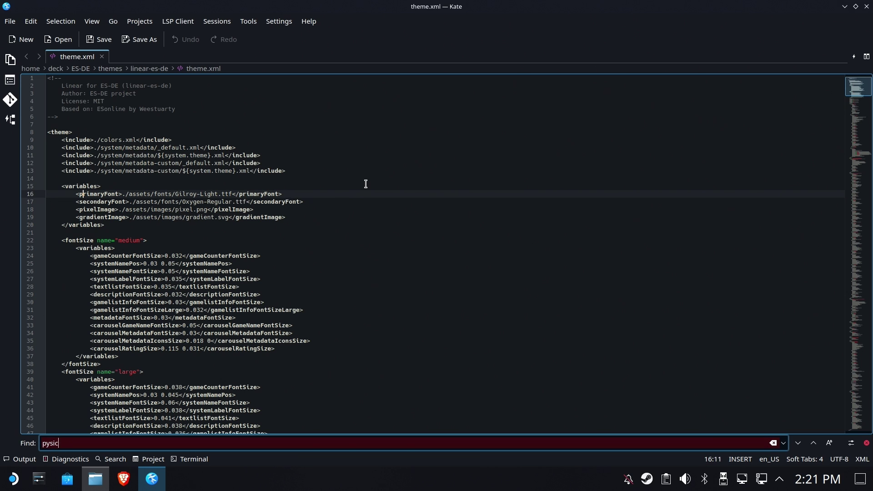
pyautogui.press('BackSpace')
pyautogui.write('hysi')
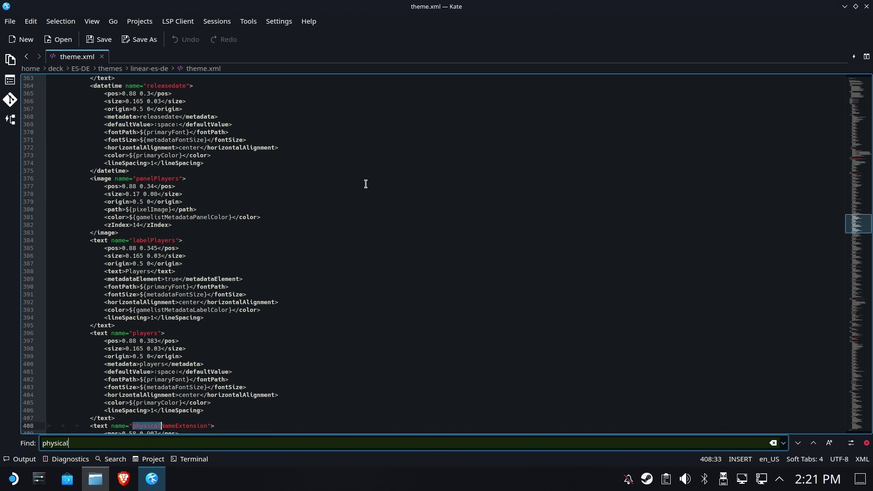
pyautogui.scroll(-6, 276, 246)
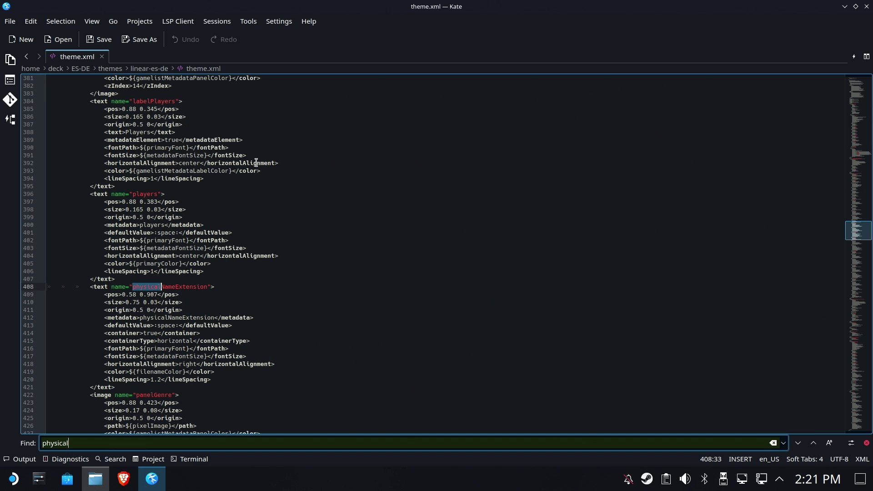
pyautogui.click(118, 392)
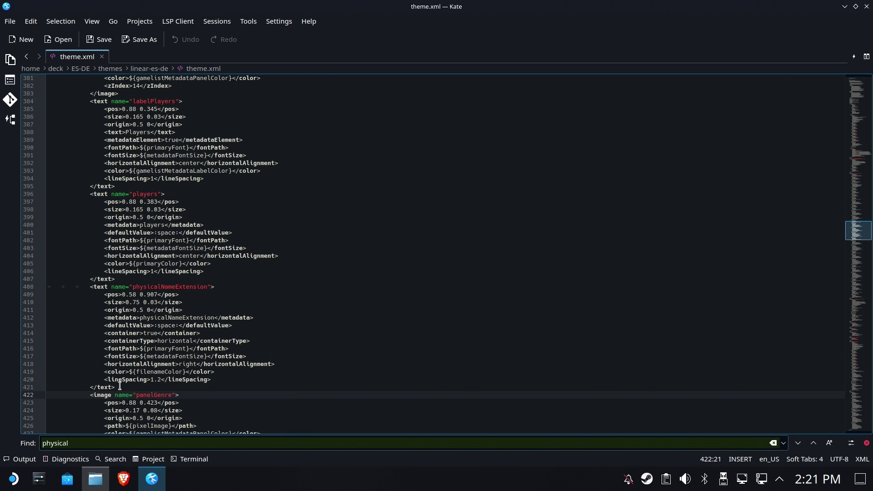
pyautogui.moveTo(120, 386); pyautogui.dragTo(19, 286)
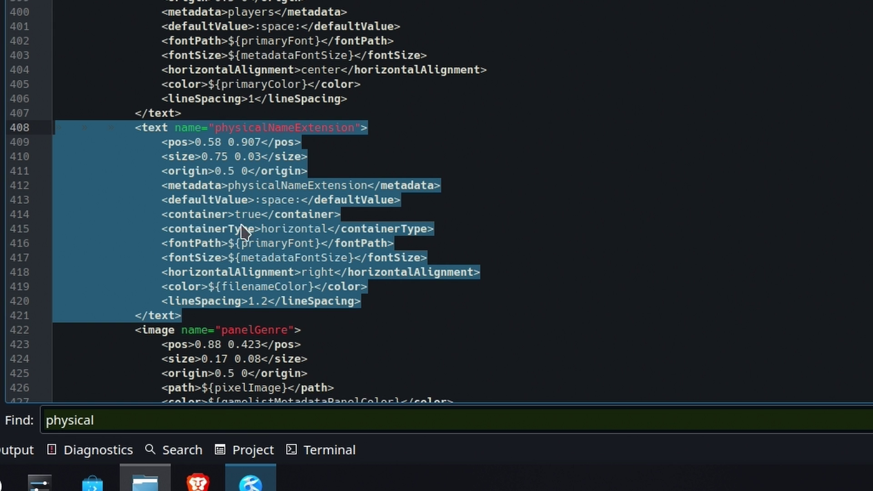
pyautogui.click(248, 288)
pyautogui.doubleClick(250, 289)
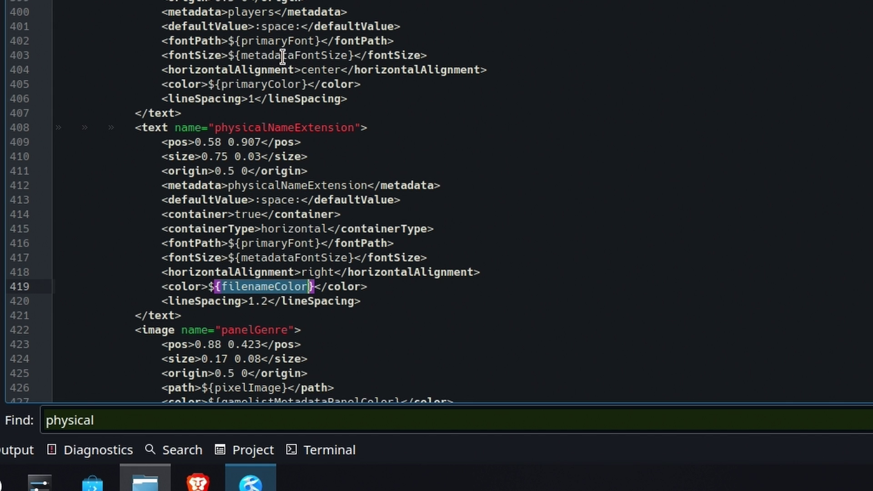
pyautogui.doubleClick(251, 86)
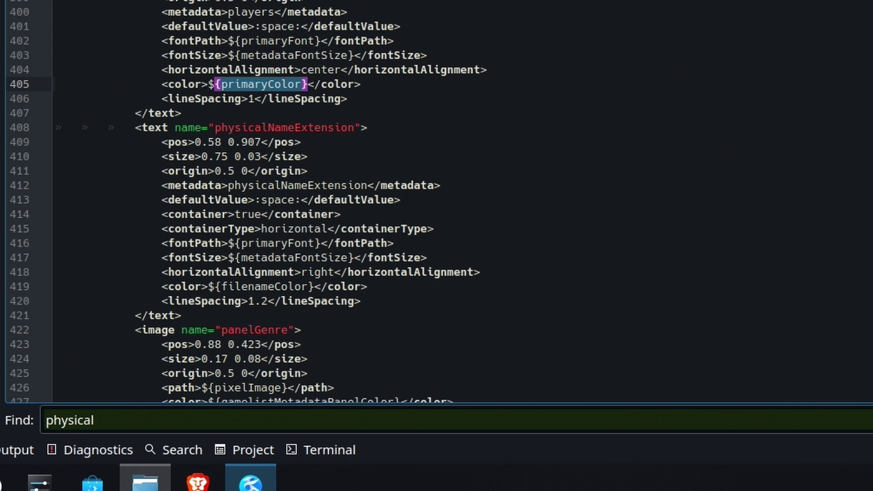
pyautogui.press('Escape')
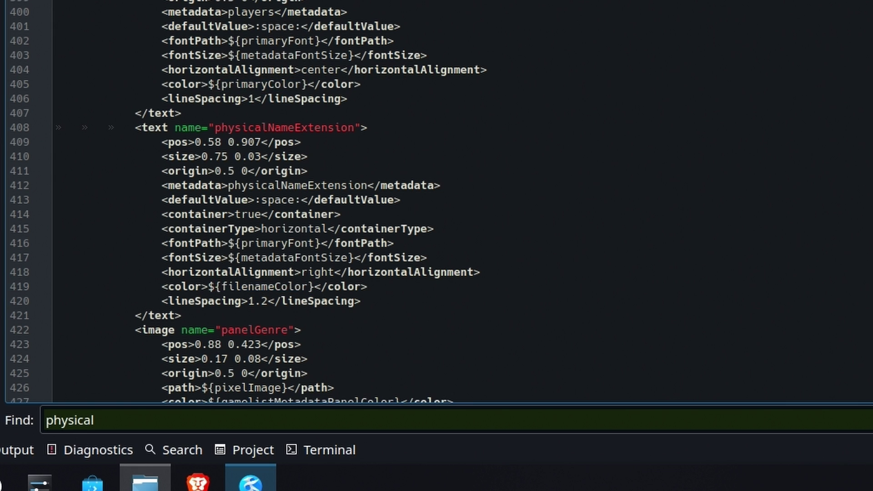
pyautogui.doubleClick(270, 288)
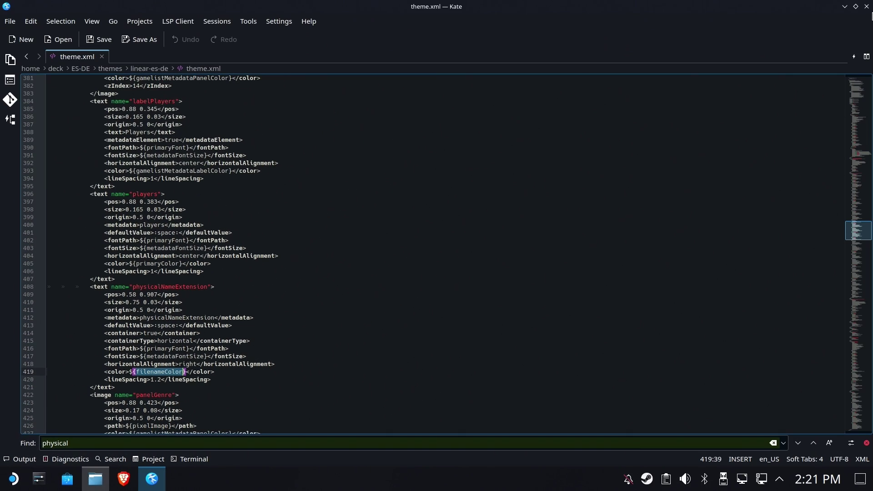
pyautogui.click(869, 9)
pyautogui.click(714, 205)
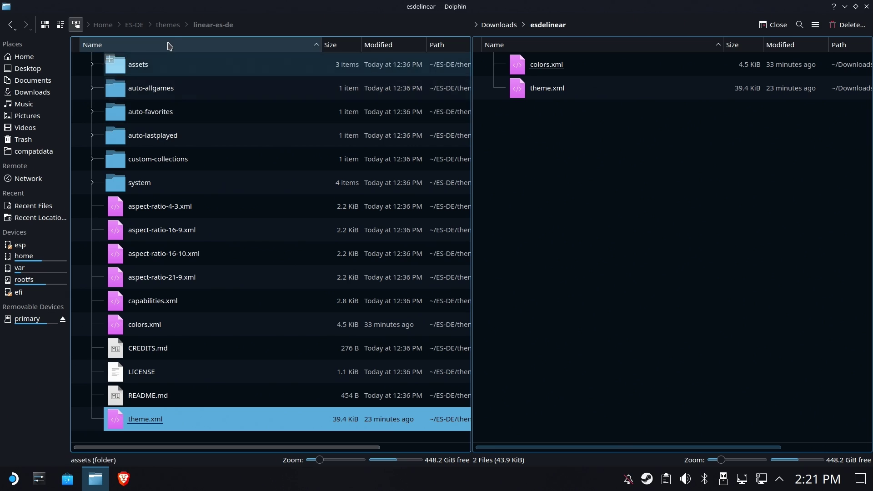
# Trash the linear-es-de folder from ES-DE/themes and start EmulationStation DE from the Steam tray.
pyautogui.click(168, 24)
pyautogui.click(285, 175)
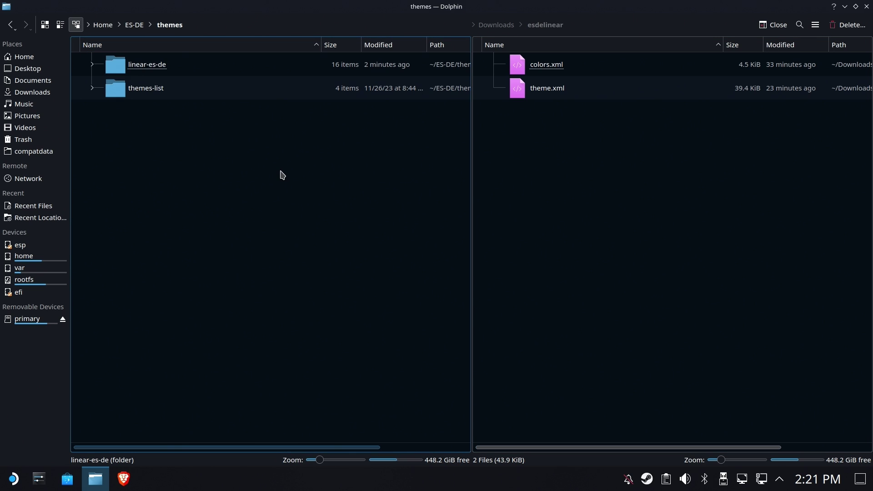
pyautogui.rightClick(131, 66)
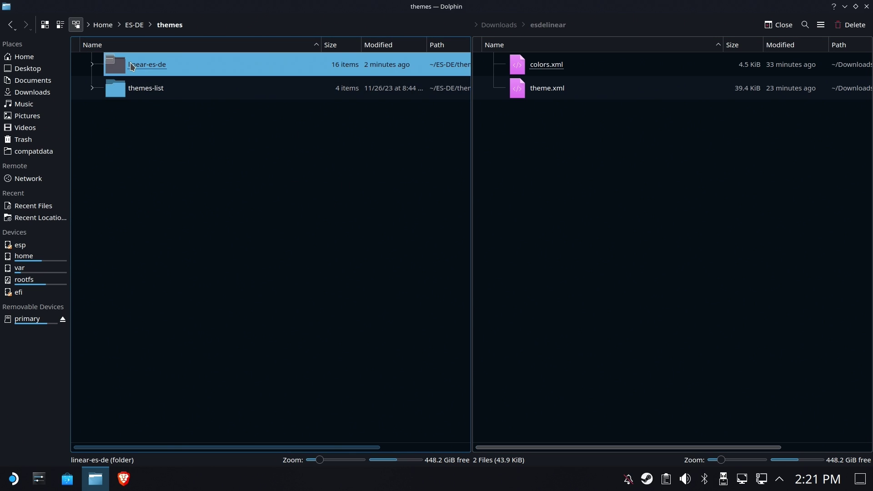
pyautogui.click(847, 28)
pyautogui.click(848, 27)
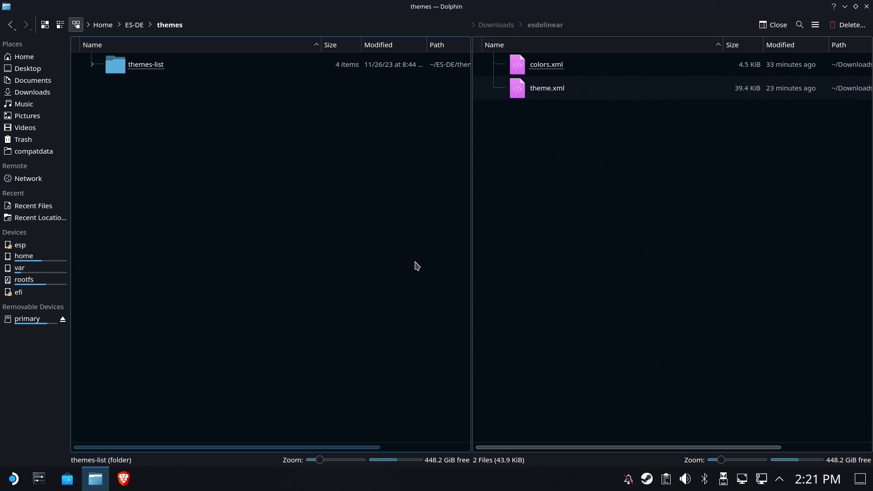
pyautogui.rightClick(647, 479)
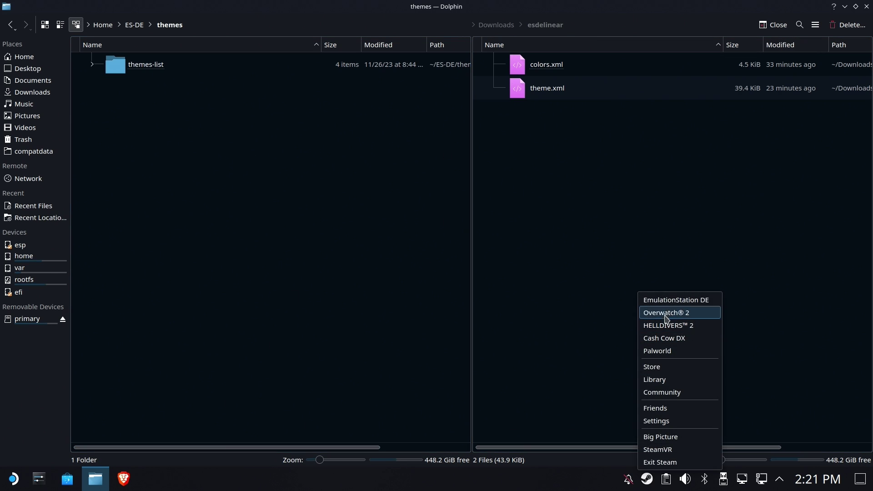
pyautogui.click(673, 300)
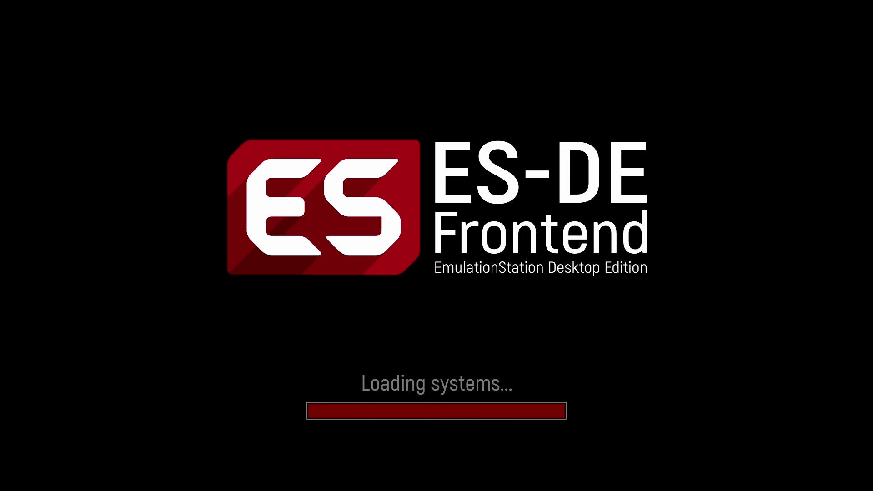
# Open the 3DO gamelist and switch through Arcade, Atari 7800 and Atari Lynx under the stock theme.
pyautogui.press('Return')
pyautogui.press('Down')
pyautogui.press('Down')
pyautogui.press('Down')
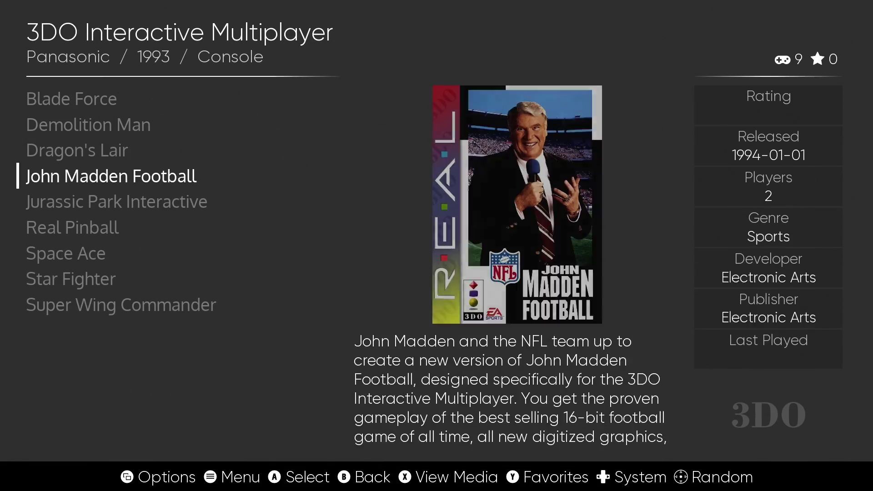
pyautogui.press('Right')
pyautogui.press('Right')
pyautogui.press('Right')
pyautogui.press('Down')
pyautogui.press('Down')
pyautogui.press('Down')
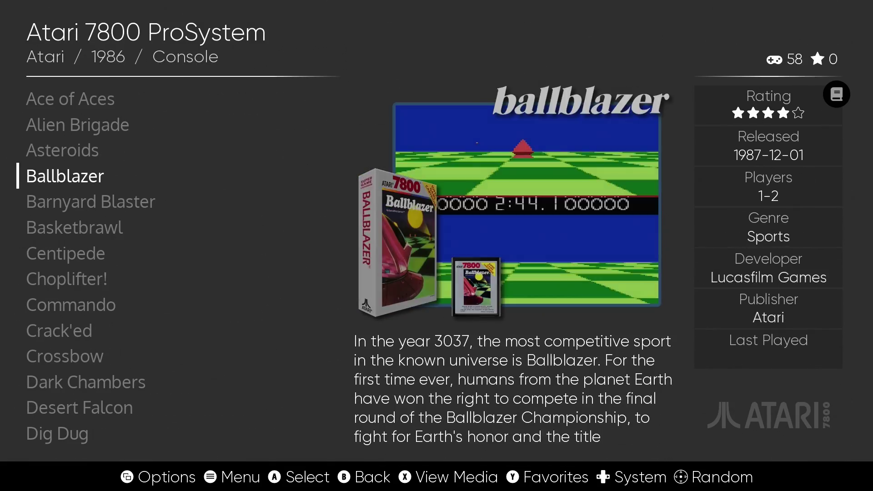
pyautogui.press('Right')
pyautogui.press('Right')
pyautogui.press('Down')
pyautogui.press('Down')
pyautogui.press('Down')
pyautogui.press('Down')
pyautogui.press('Down')
pyautogui.press('Down')
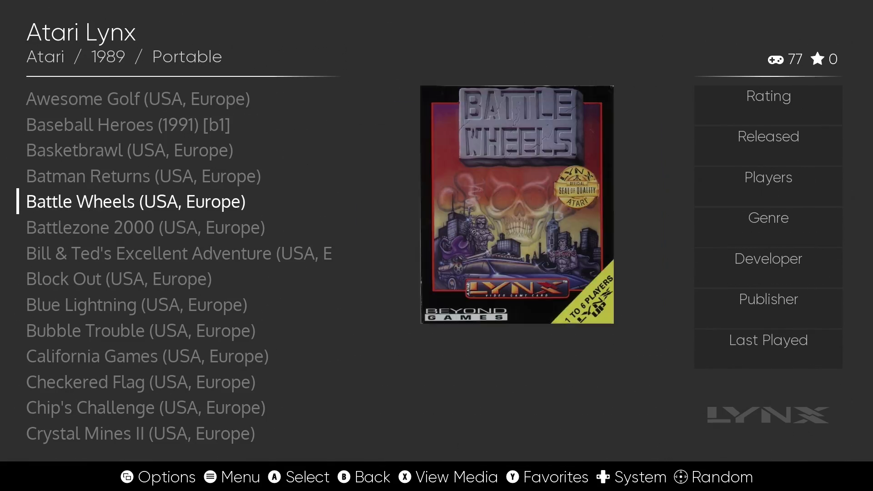
# Browse the ColecoVision and Commodore 64 lists, then choose Quit ES-DE in the main menu.
pyautogui.press('Right')
pyautogui.press('Down')
pyautogui.press('Down')
pyautogui.press('Down')
pyautogui.press('Right')
pyautogui.press('Down')
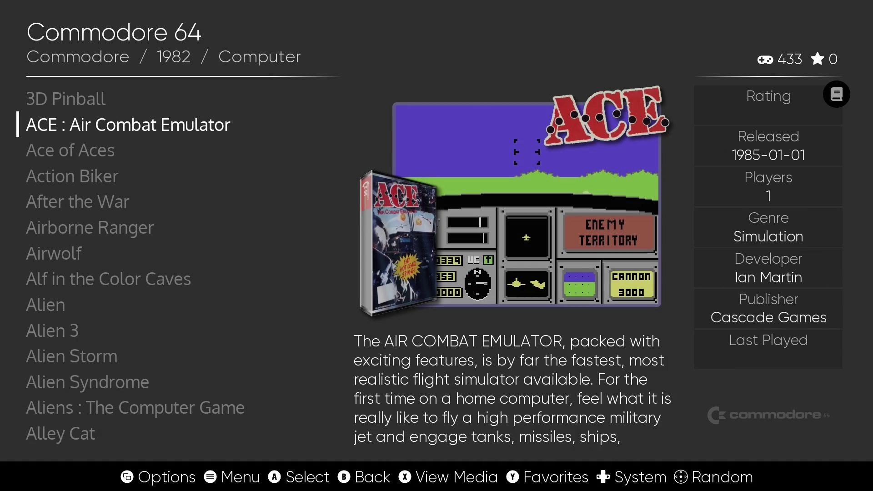
pyautogui.press('Down')
pyautogui.press('Down')
pyautogui.press('Up')
pyautogui.press('Up')
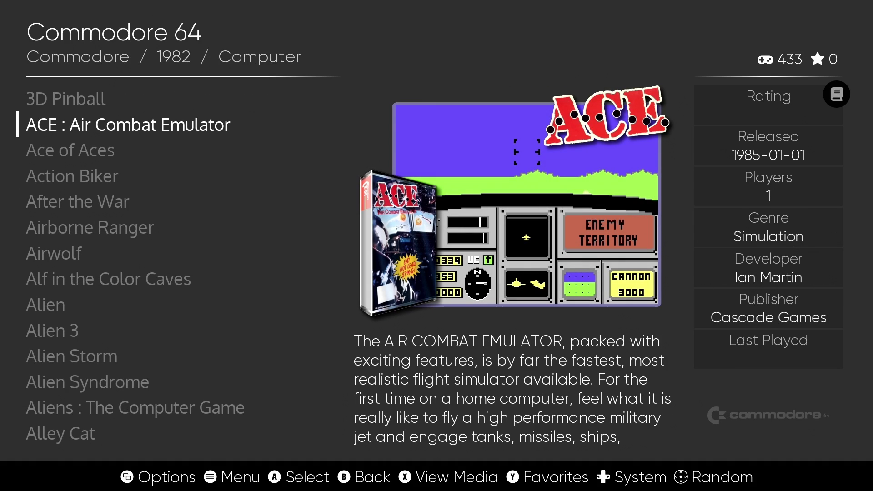
pyautogui.press('Escape')
pyautogui.press('Up')
# Confirm quitting ES-DE, then delete both extracted folders and both zips from Downloads.
pyautogui.press('Return')
pyautogui.press('Return')
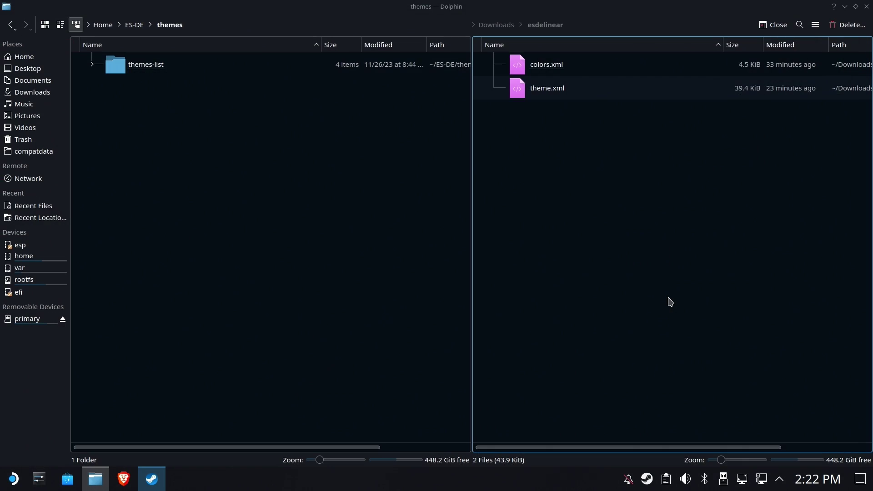
pyautogui.click(277, 250)
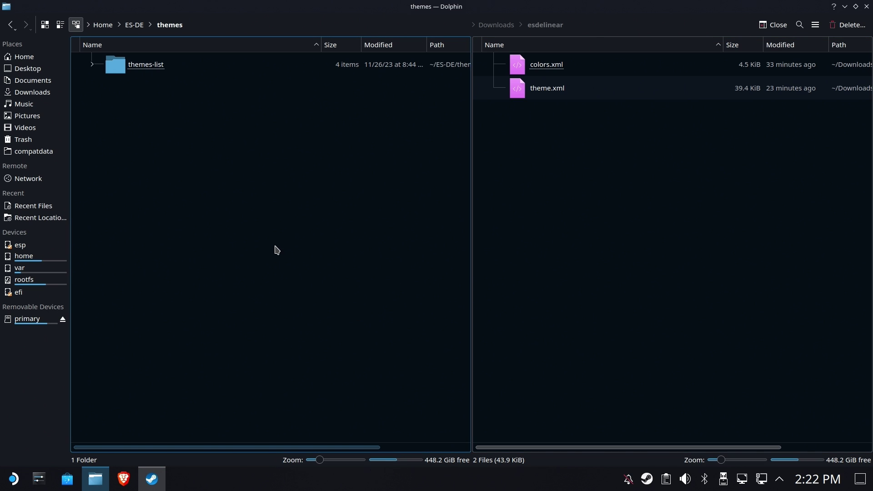
pyautogui.click(136, 25)
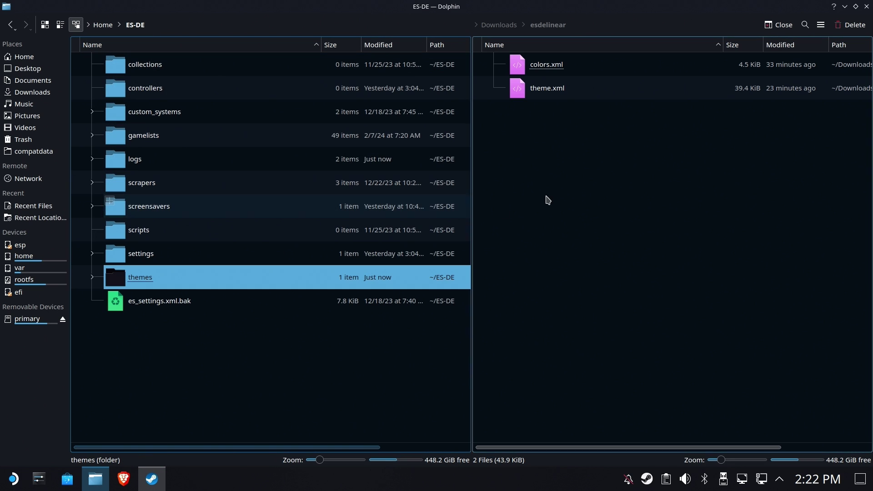
pyautogui.click(534, 28)
pyautogui.click(496, 25)
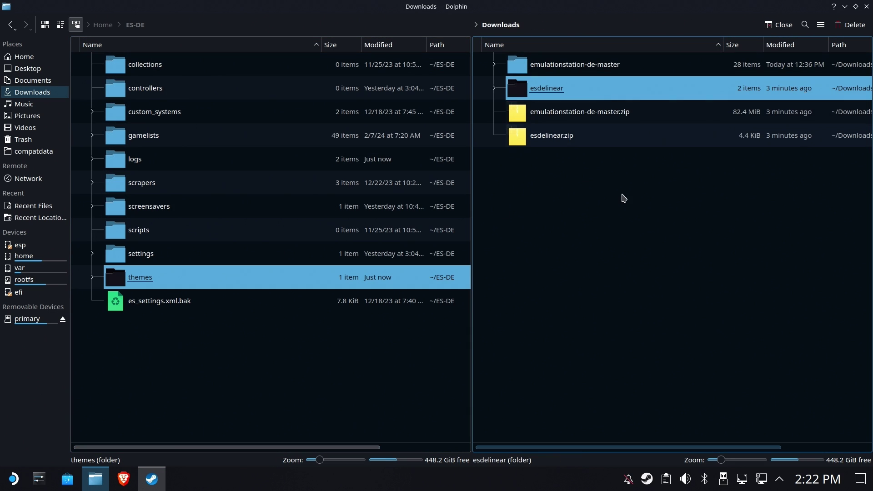
pyautogui.moveTo(551, 189); pyautogui.dragTo(550, 77)
pyautogui.rightClick(549, 76)
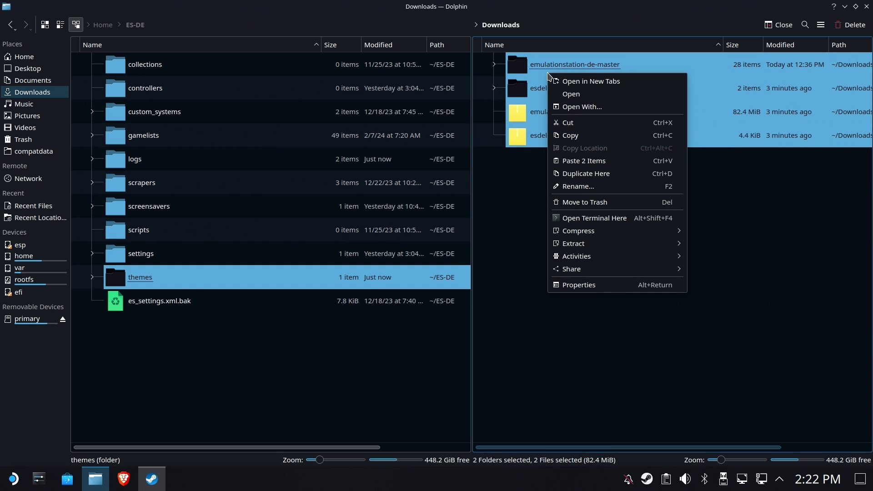
pyautogui.click(851, 28)
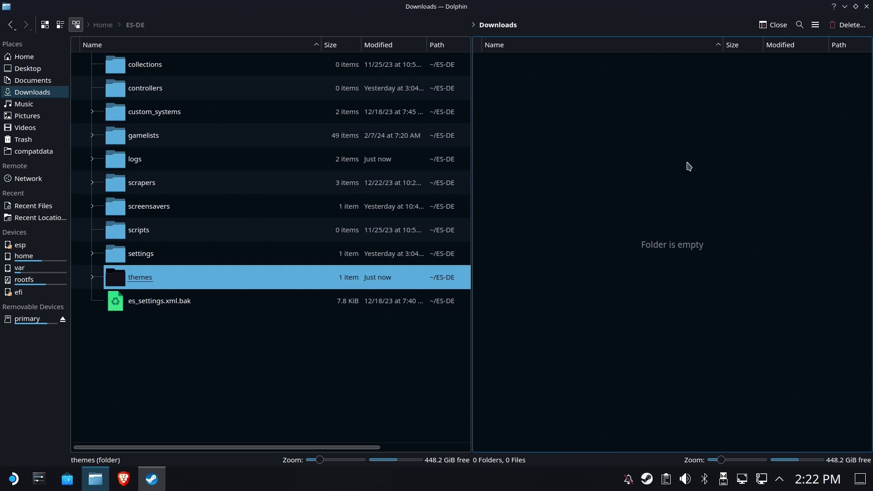